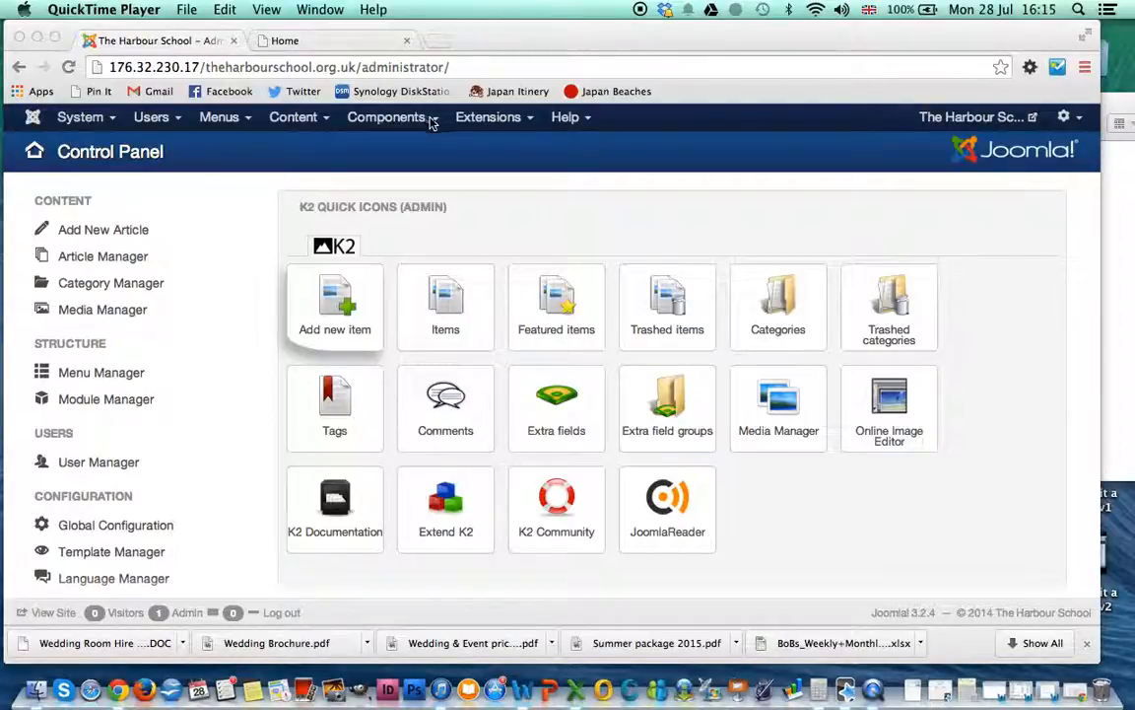
Step: Bring Chrome forward and go to Components > Widgetkit to list the existing galleries
click(430, 122)
click(431, 122)
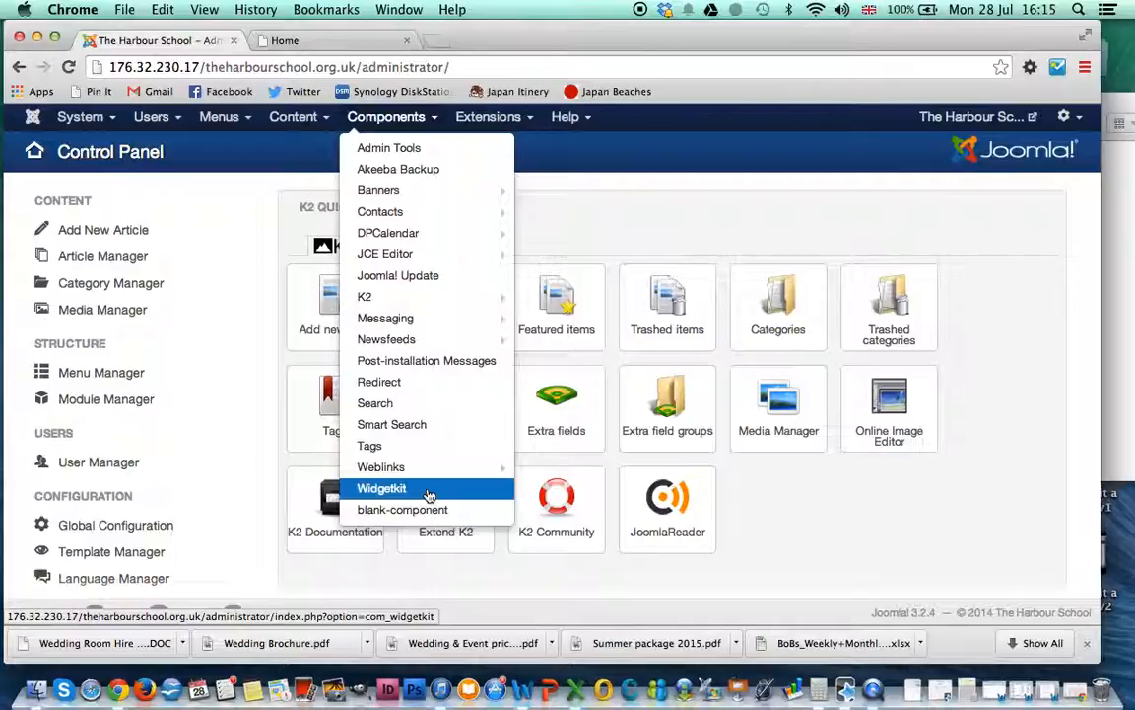
click(431, 489)
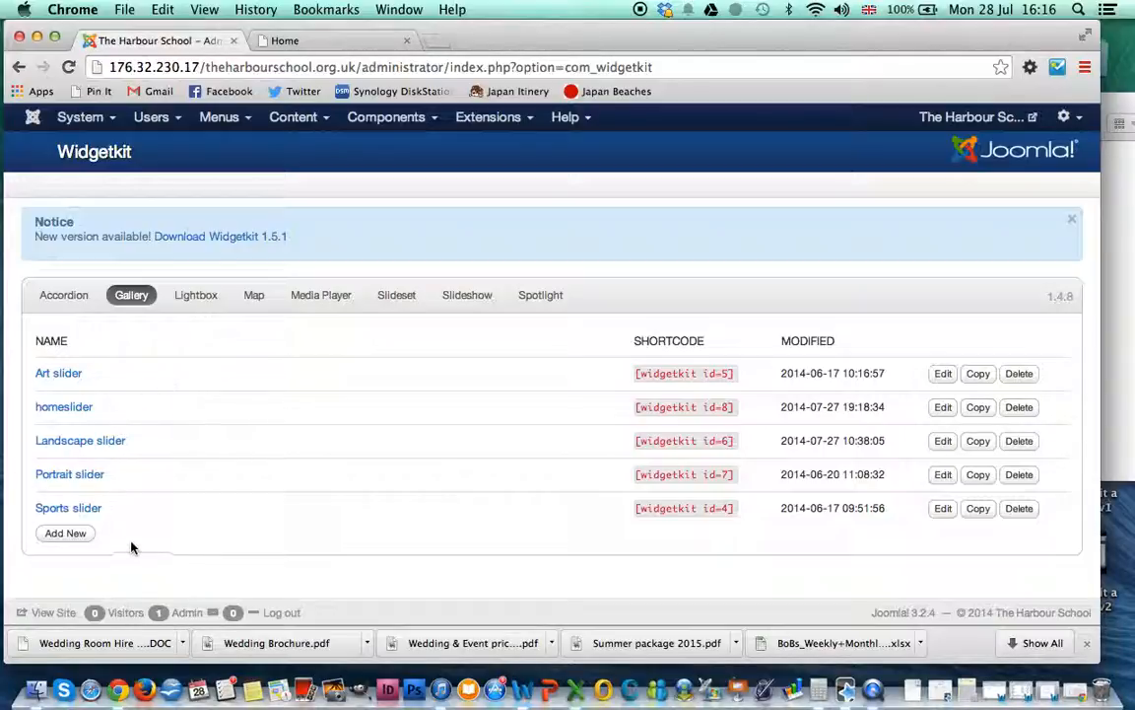
Step: Add a new Widgetkit gallery and enter 'Example Image Gallery' as its name
click(80, 540)
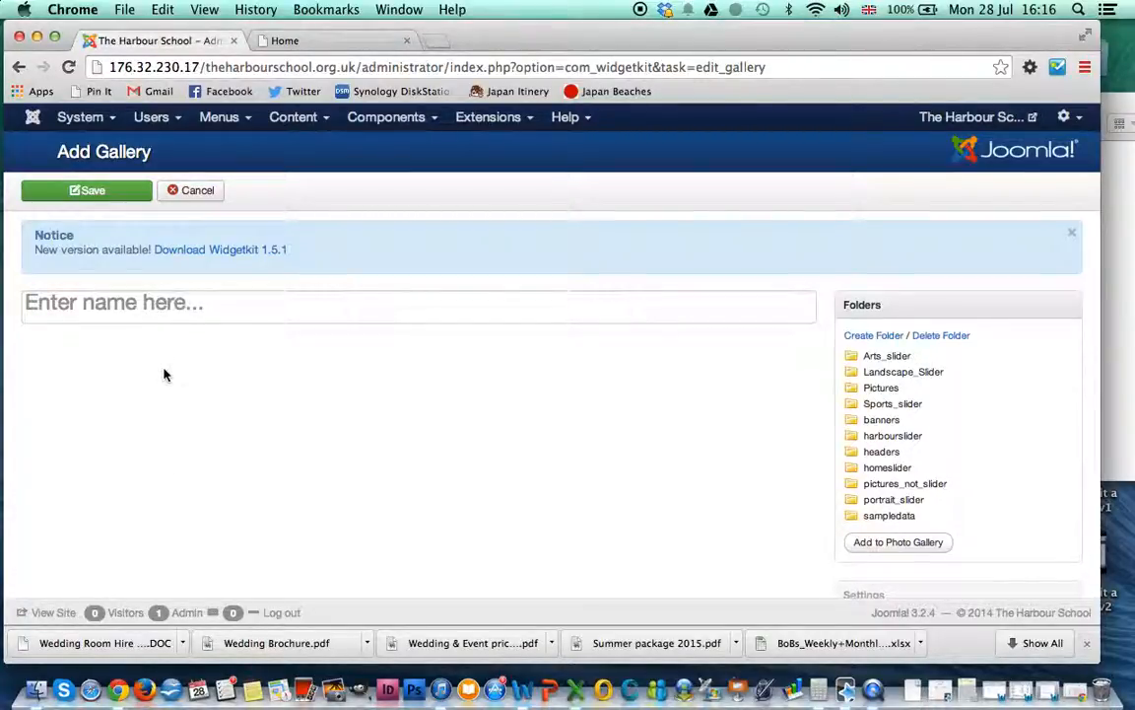
click(113, 305)
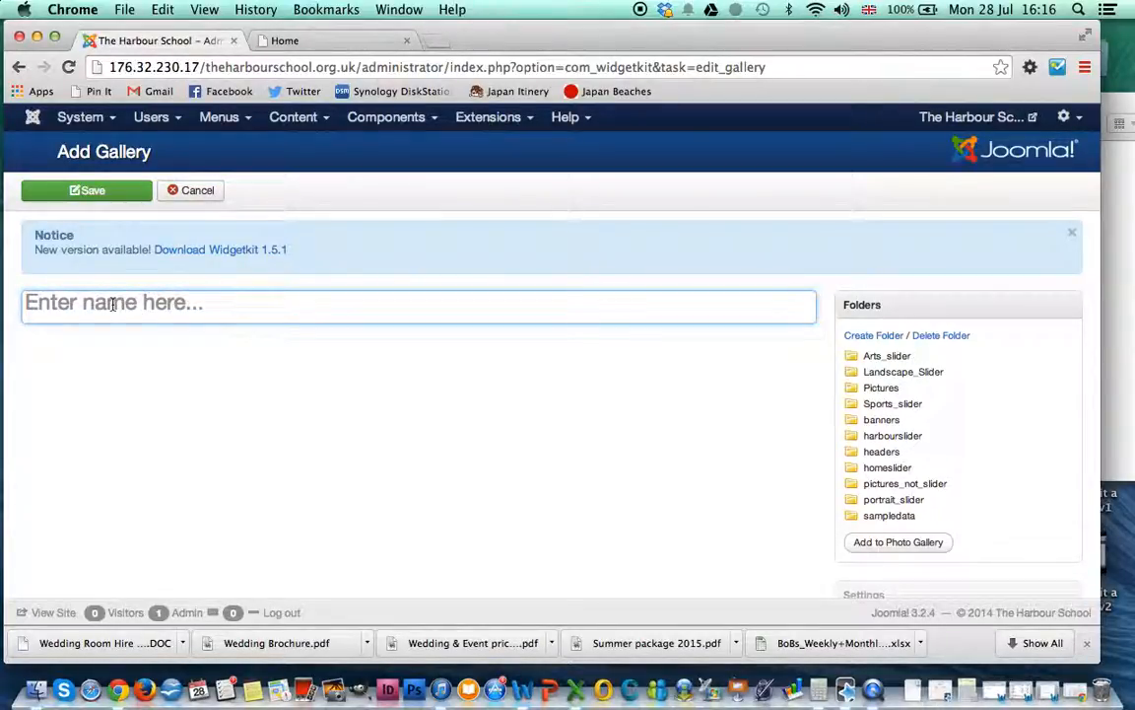
text(Example Image Gallery)
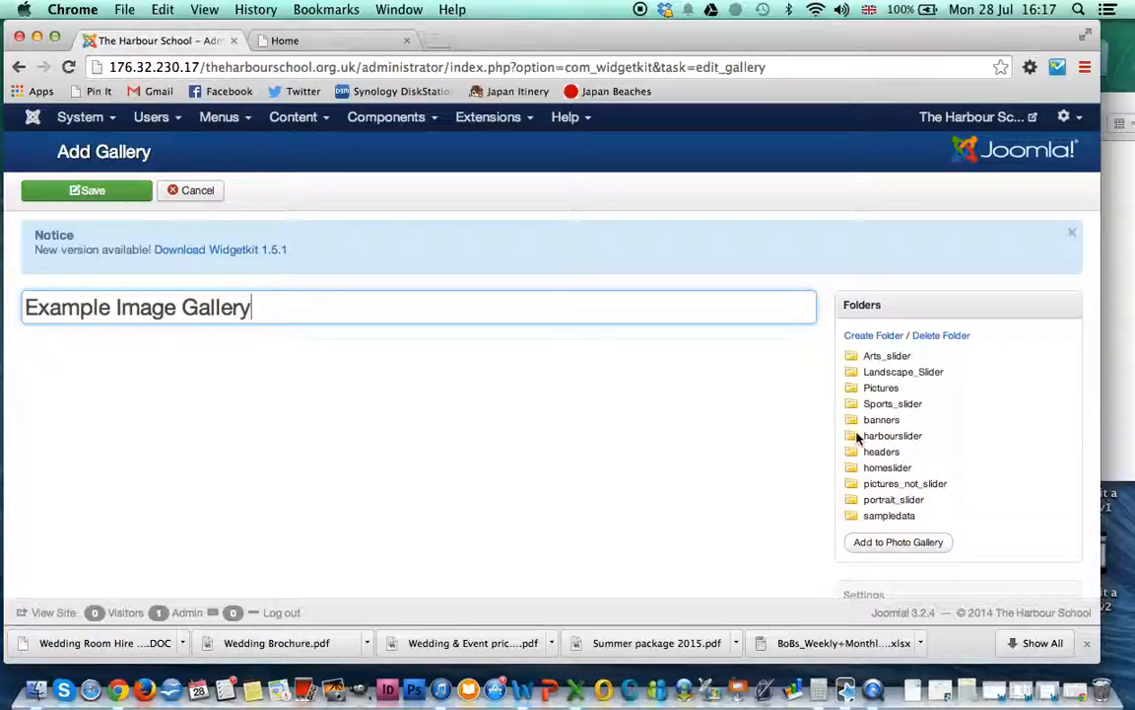
Step: Create an 'Example Image Gallery' image folder and attach it to the new gallery
click(877, 336)
text(Example)
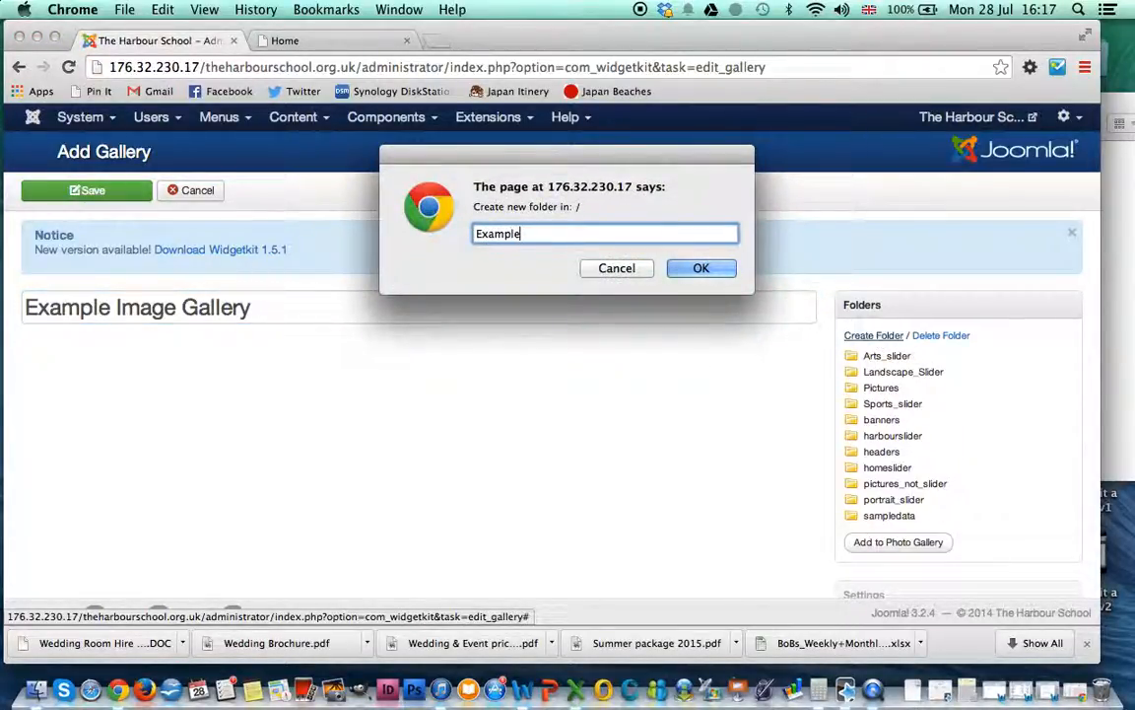
text( Image Gallery)
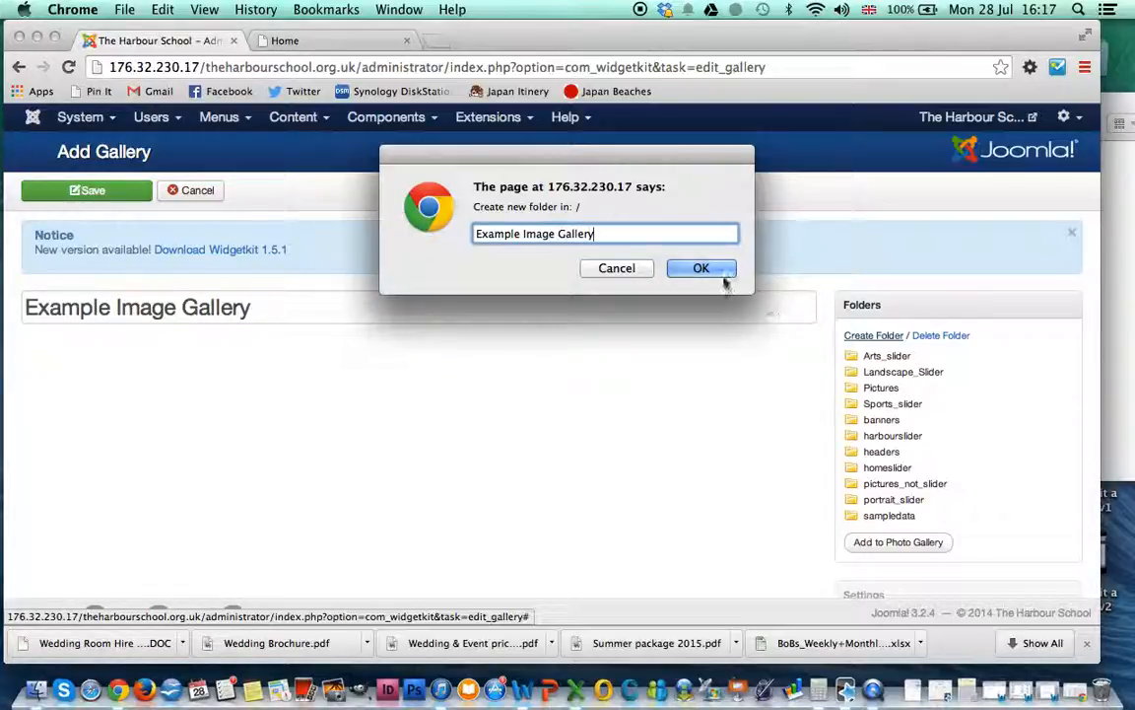
click(700, 269)
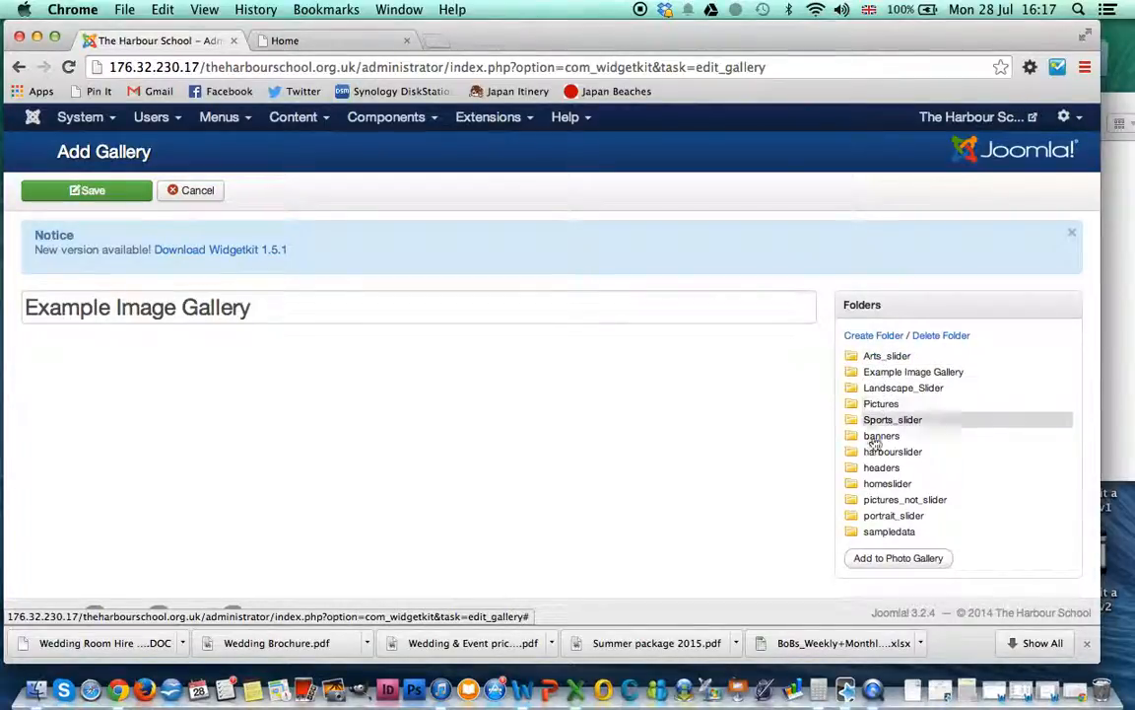
click(873, 380)
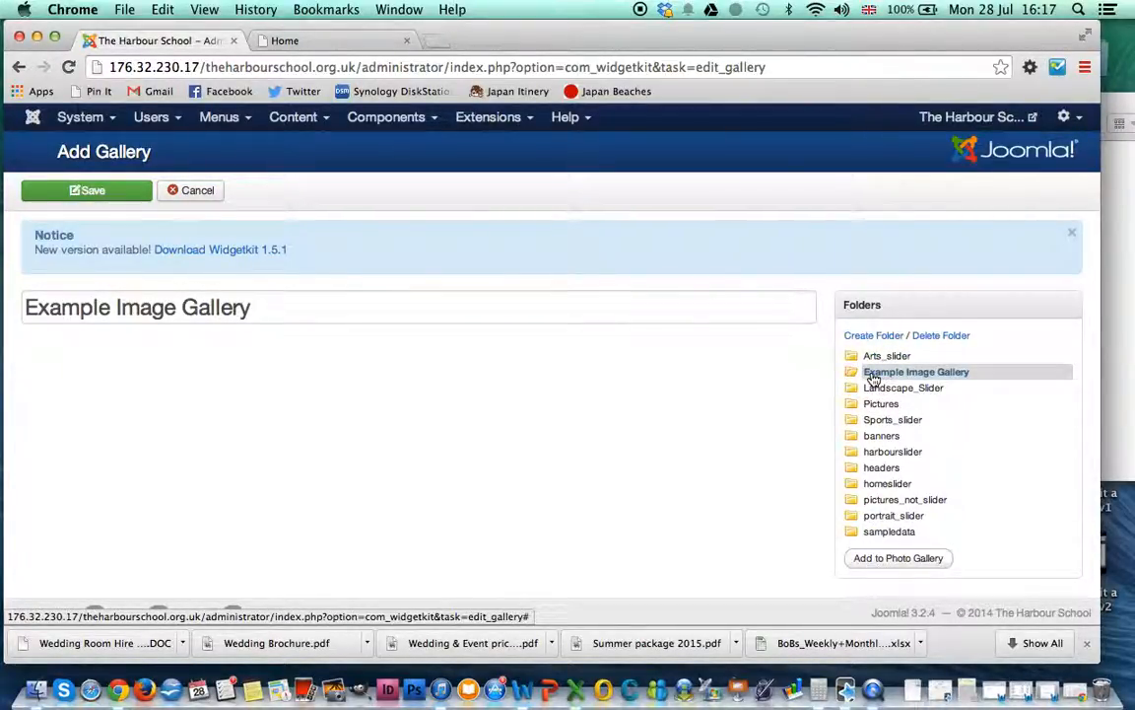
click(895, 559)
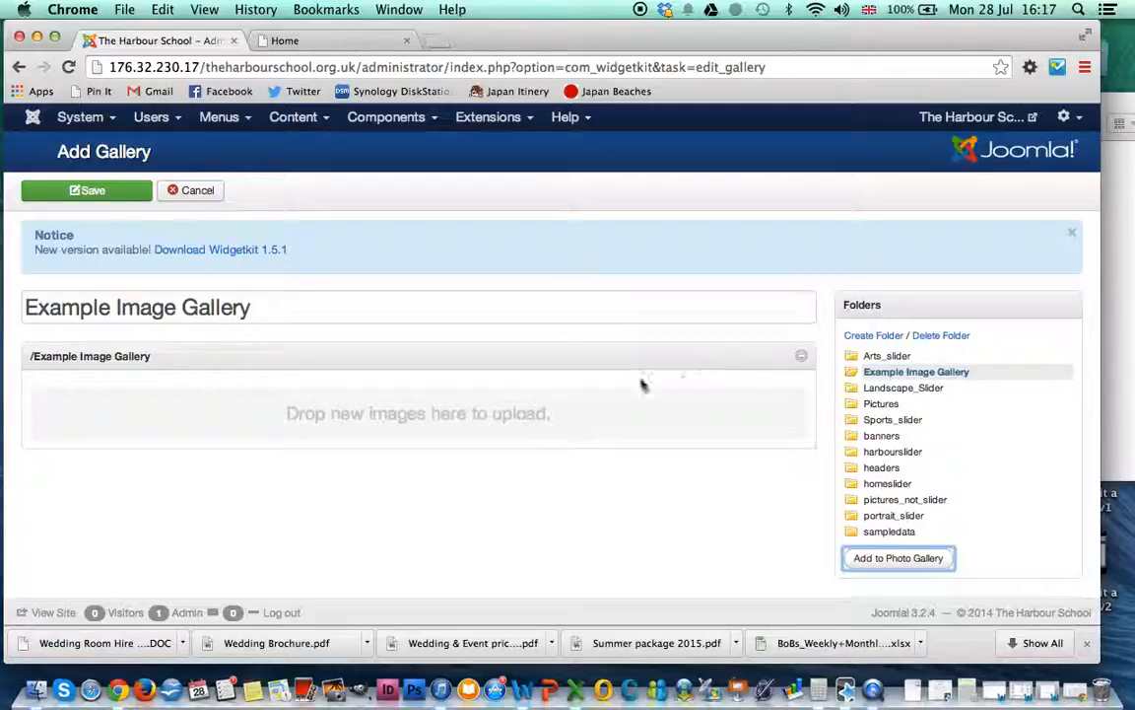
Step: Drag ImageExample, ImageExample2.JPG and ImageExample3.JPG from the Desktop into the gallery's upload area
click(1122, 246)
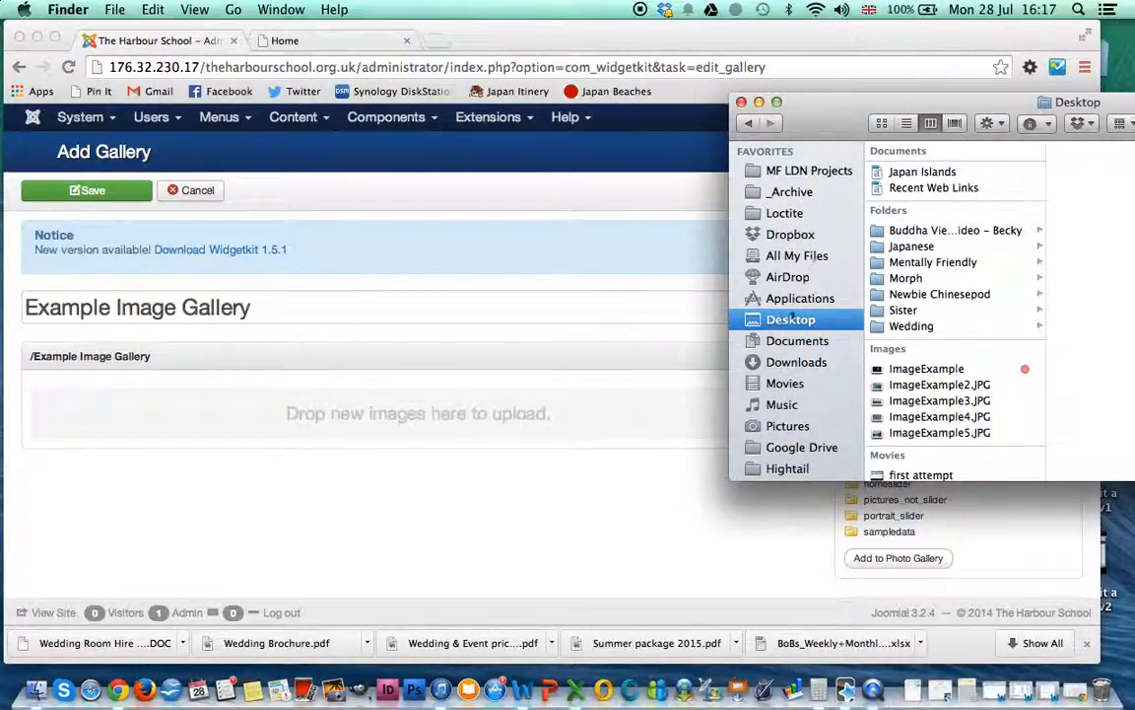
click(904, 370)
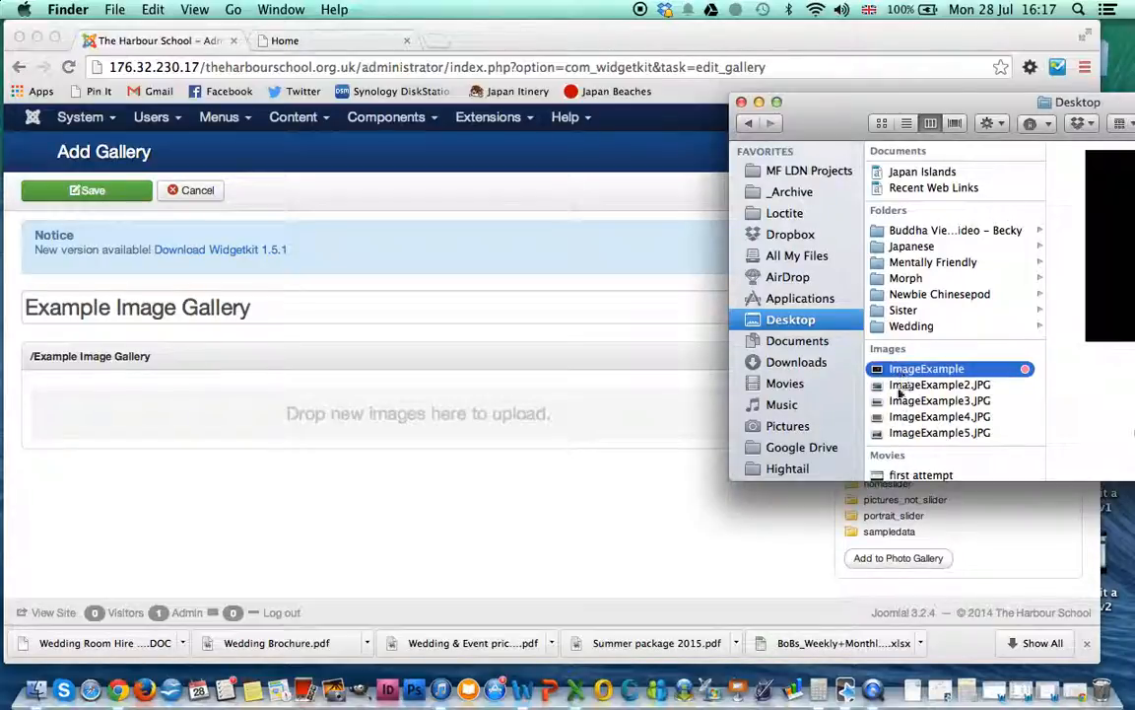
drag(909, 373, 487, 408)
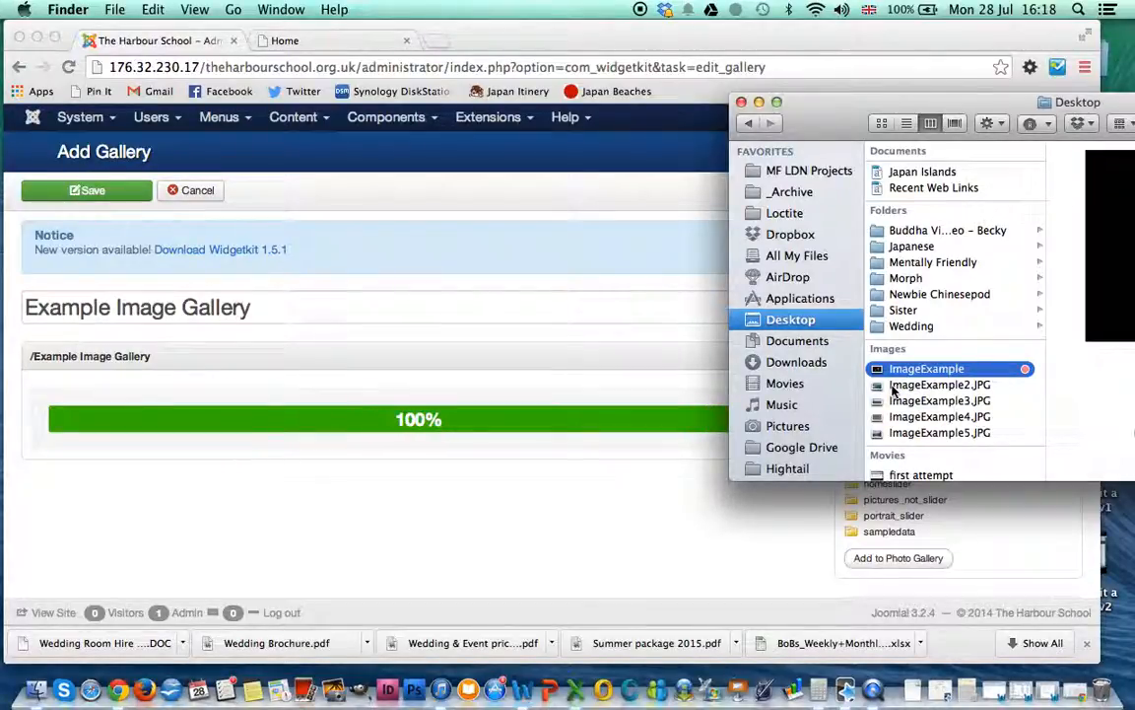
drag(894, 392, 453, 473)
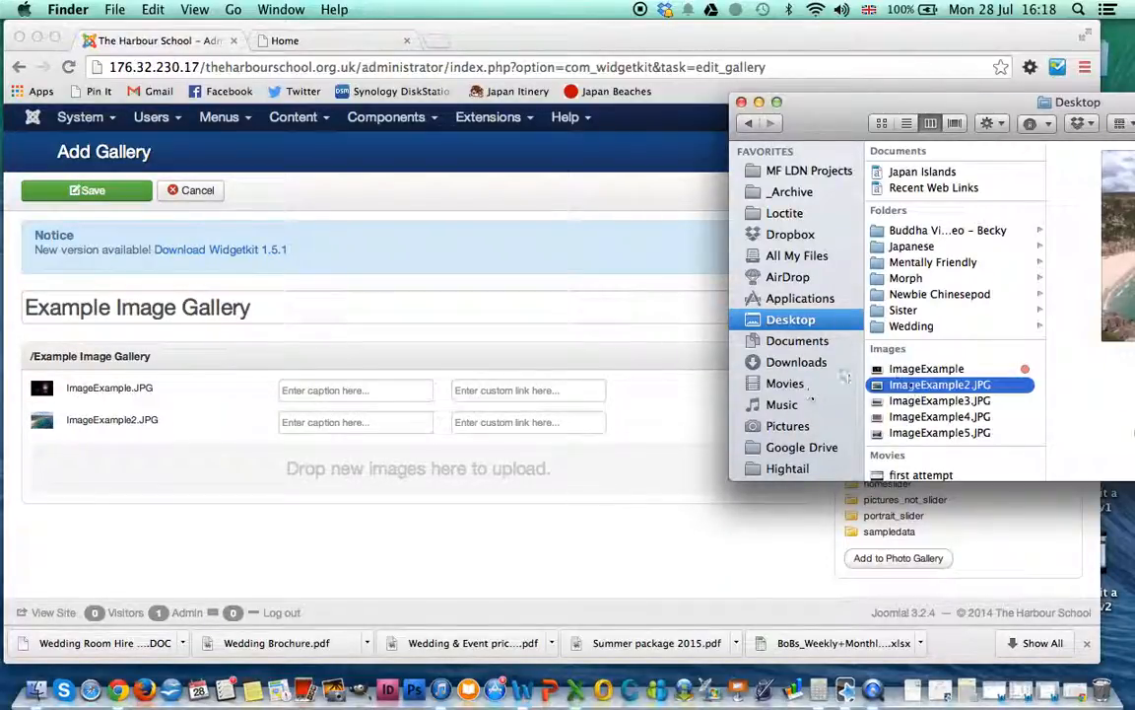
drag(905, 401, 533, 466)
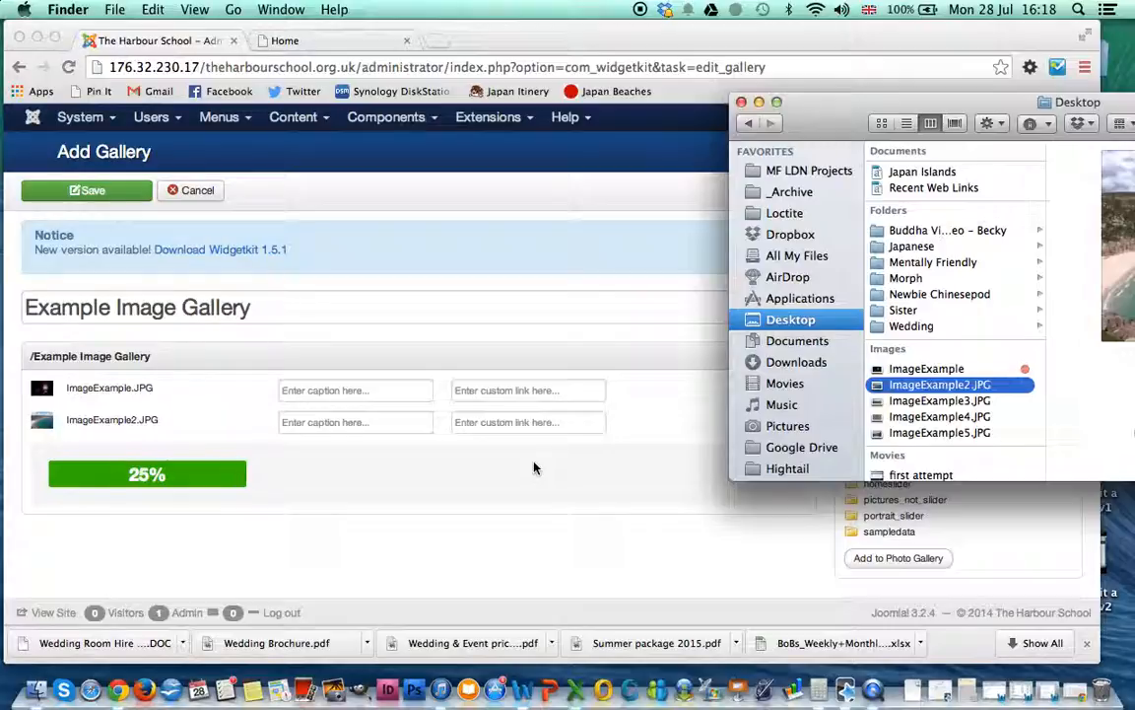
click(458, 535)
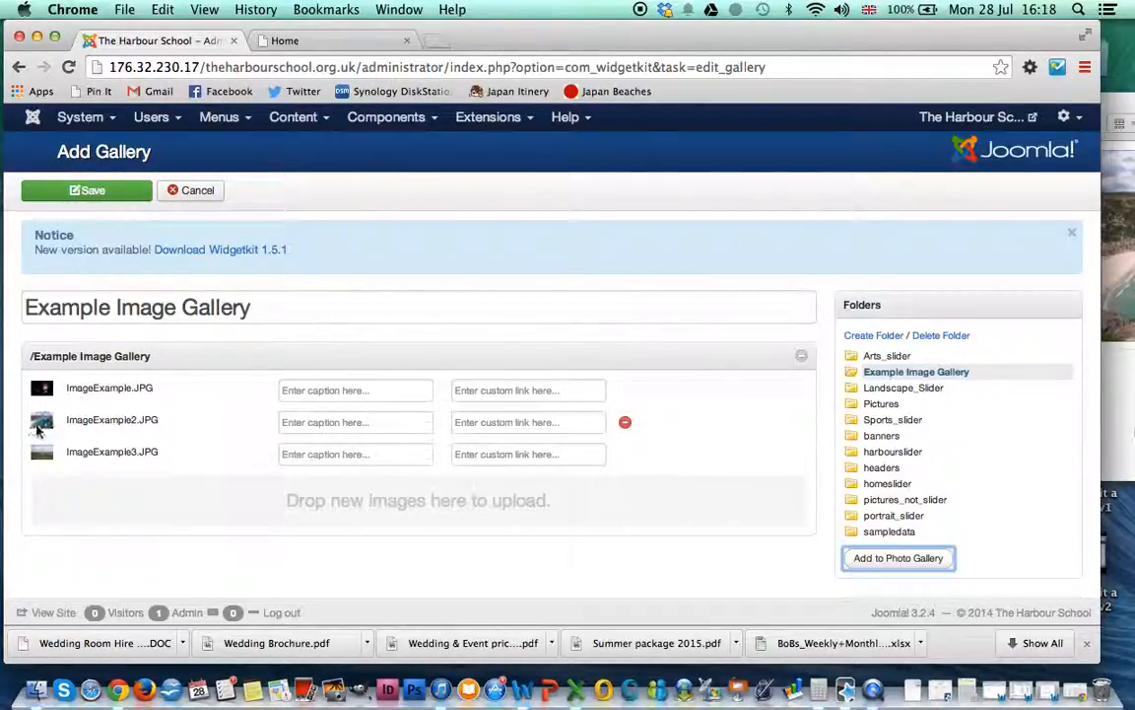
Step: Check the caption and link fields of the three uploaded gallery images
click(347, 389)
click(501, 392)
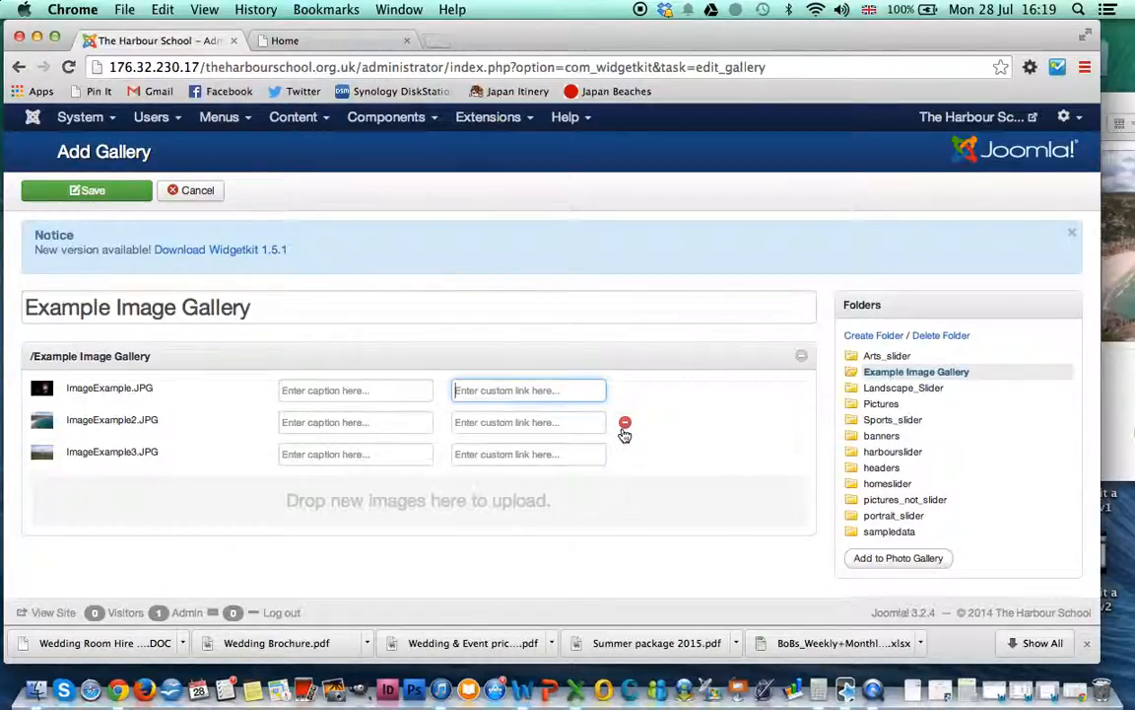
scroll(624, 457, down, 3)
scroll(623, 457, down, 2)
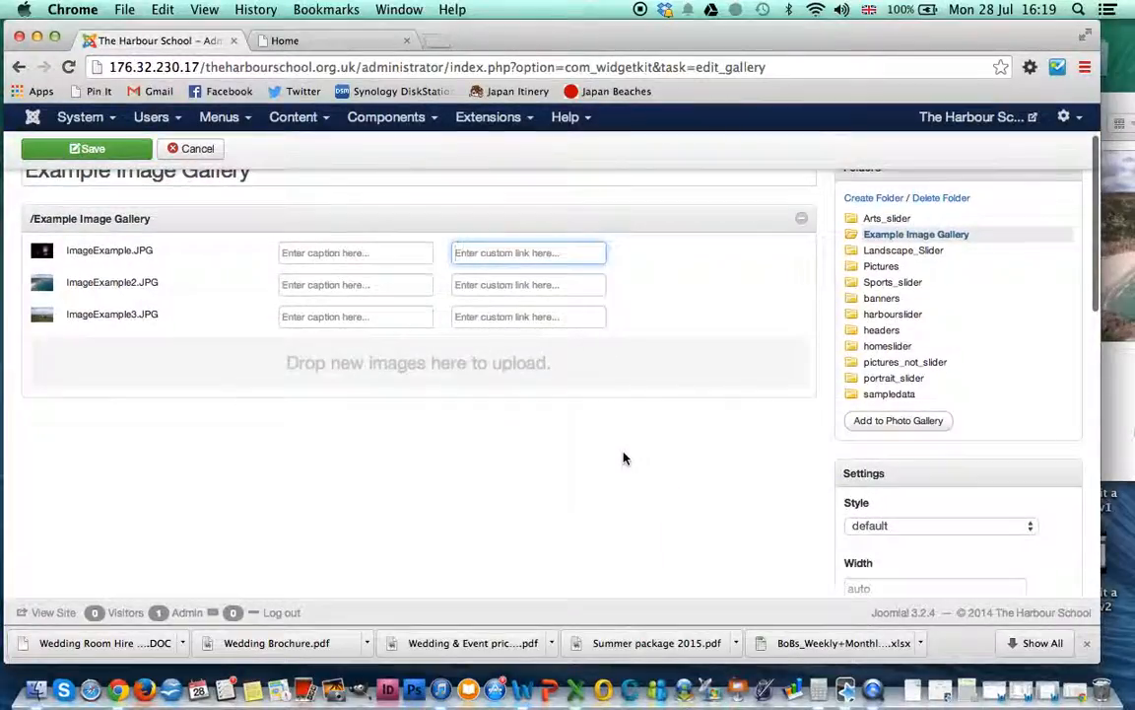
scroll(850, 426, down, 1)
scroll(850, 426, down, 1)
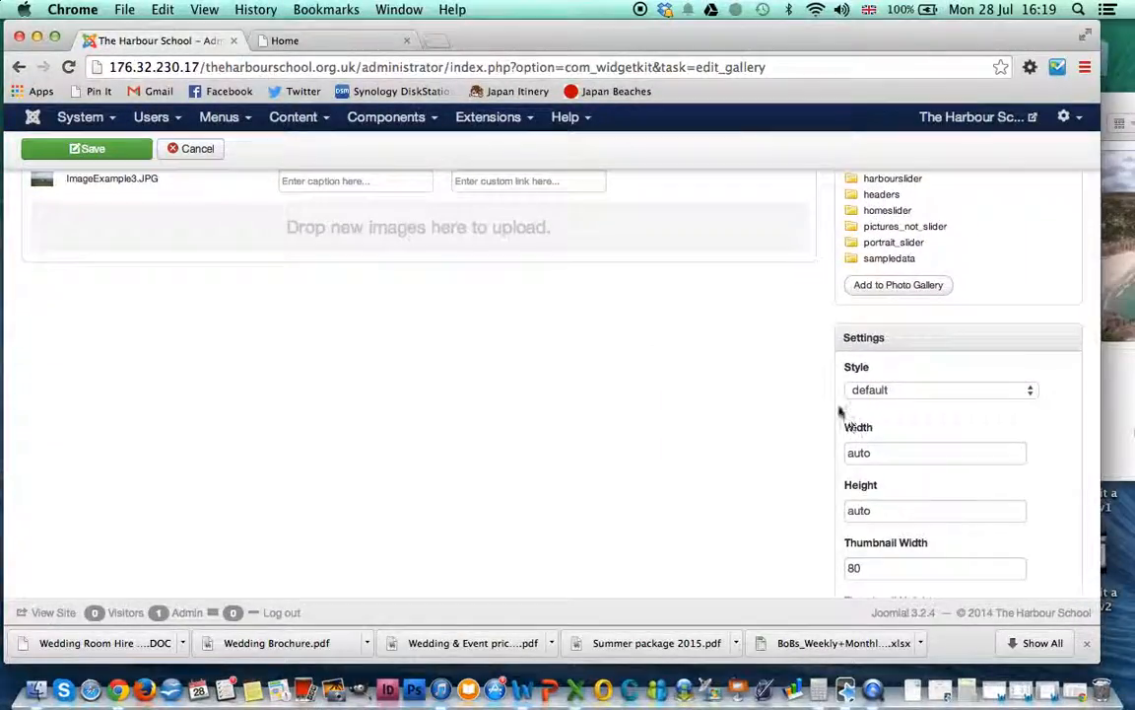
scroll(829, 363, down, 3)
scroll(829, 364, down, 3)
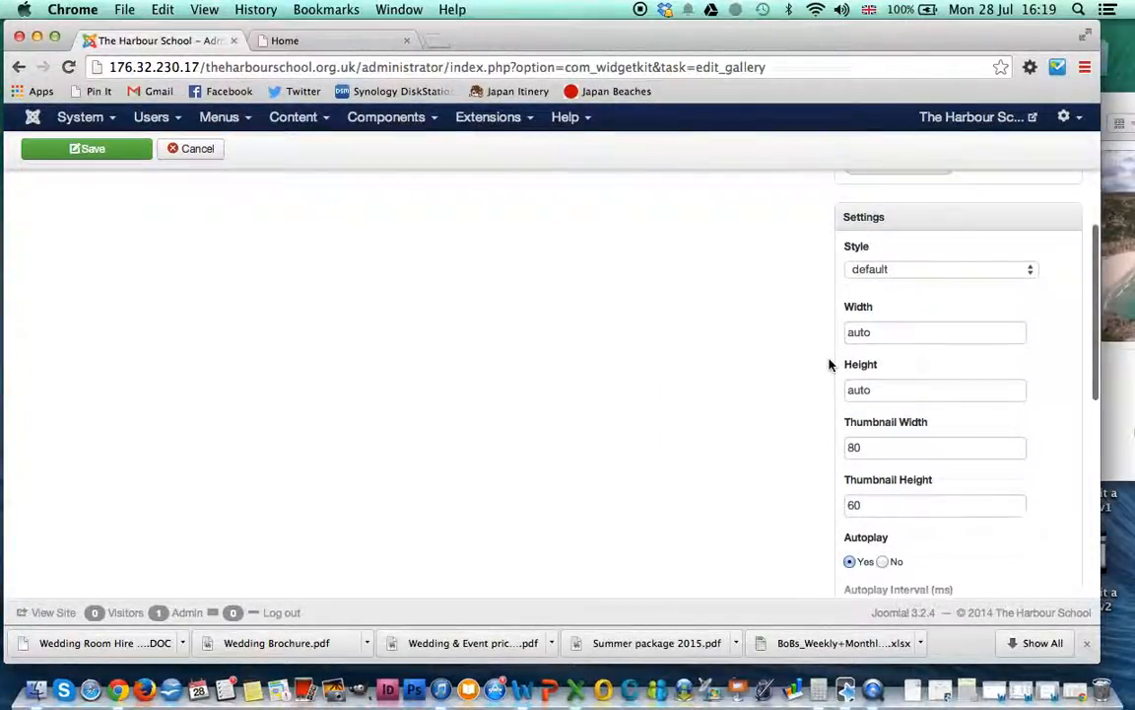
scroll(829, 364, down, 6)
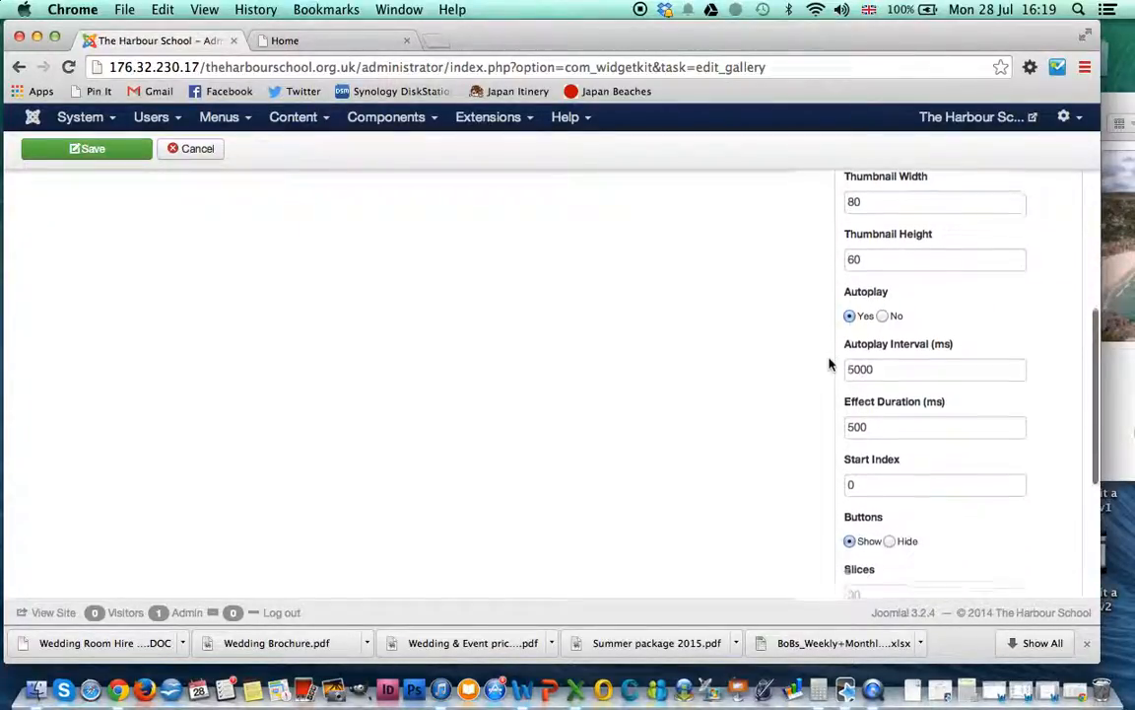
scroll(829, 364, down, 5)
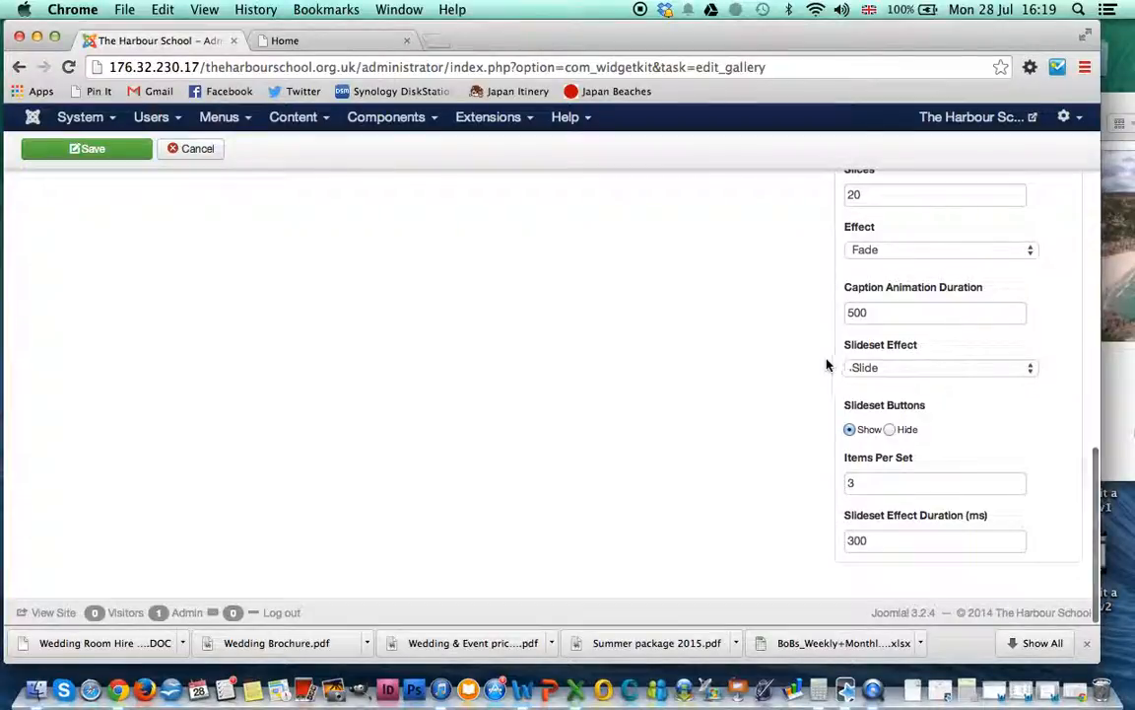
scroll(790, 345, up, 2)
scroll(790, 346, up, 5)
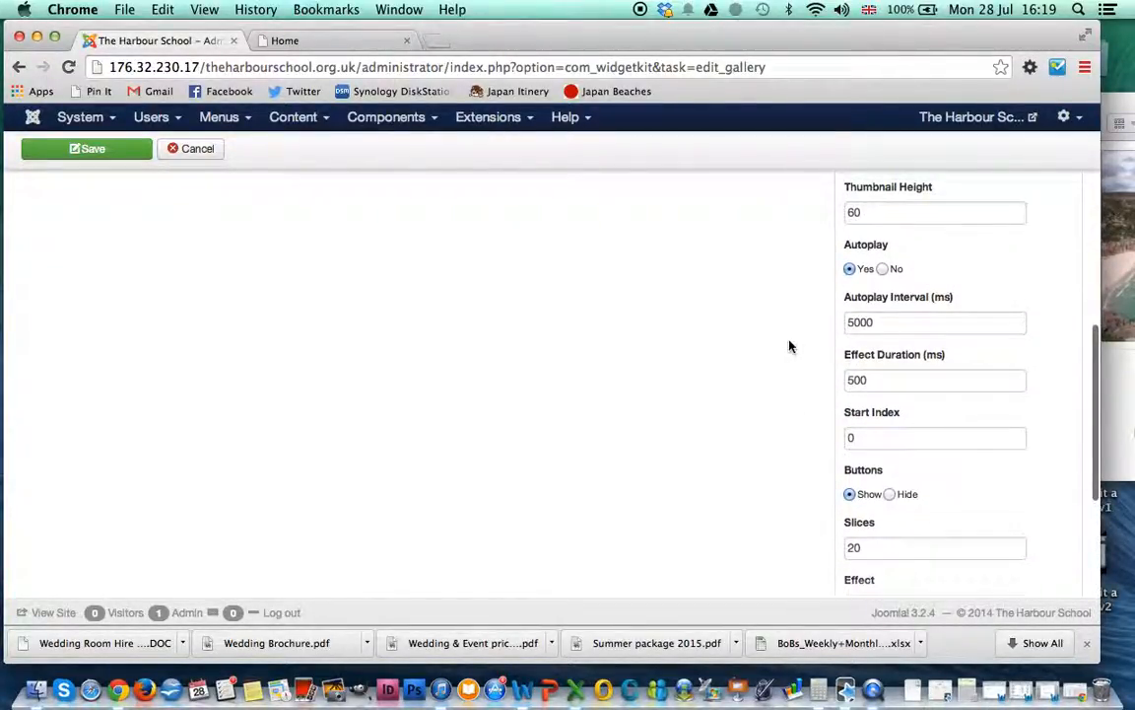
scroll(789, 346, up, 1)
scroll(773, 399, down, 3)
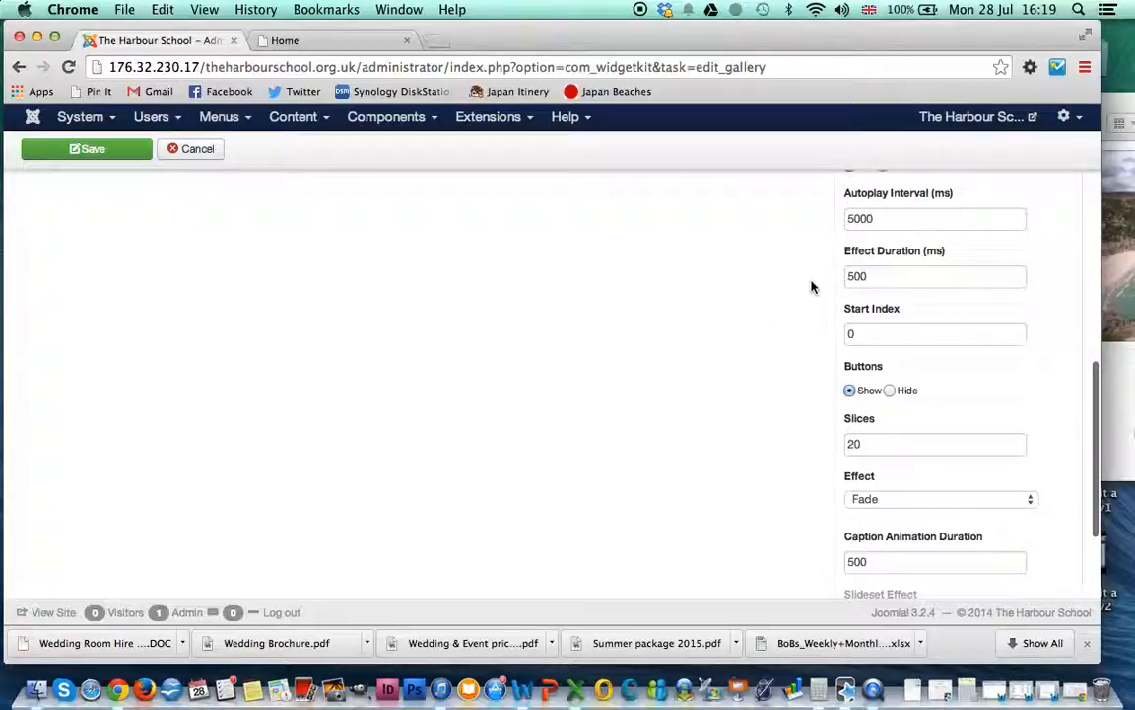
scroll(812, 287, up, 6)
scroll(811, 286, up, 8)
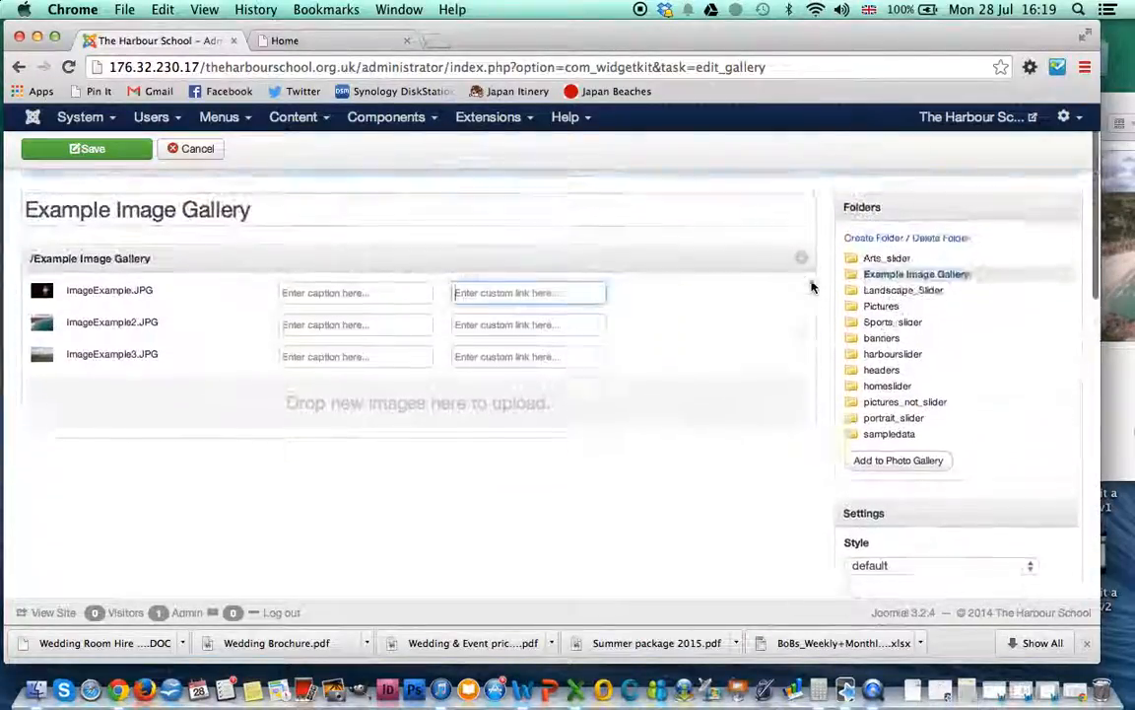
scroll(810, 445, down, 2)
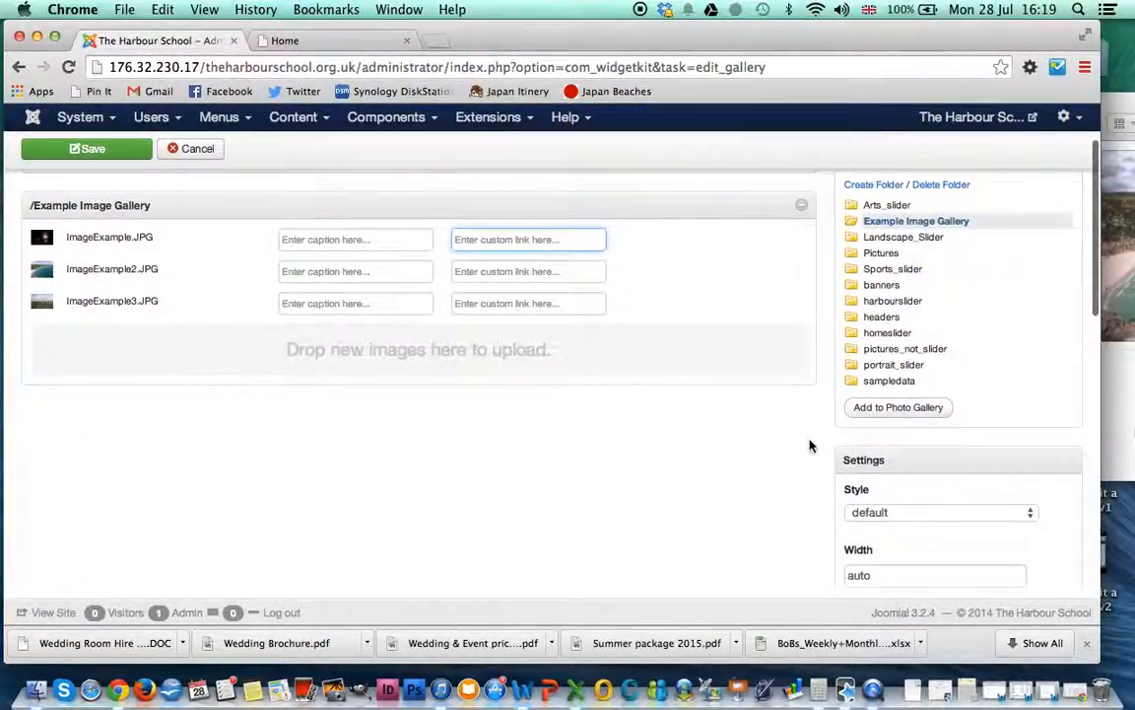
Step: Save the Example Image Gallery and return to the Widgetkit gallery list
scroll(811, 447, up, 1)
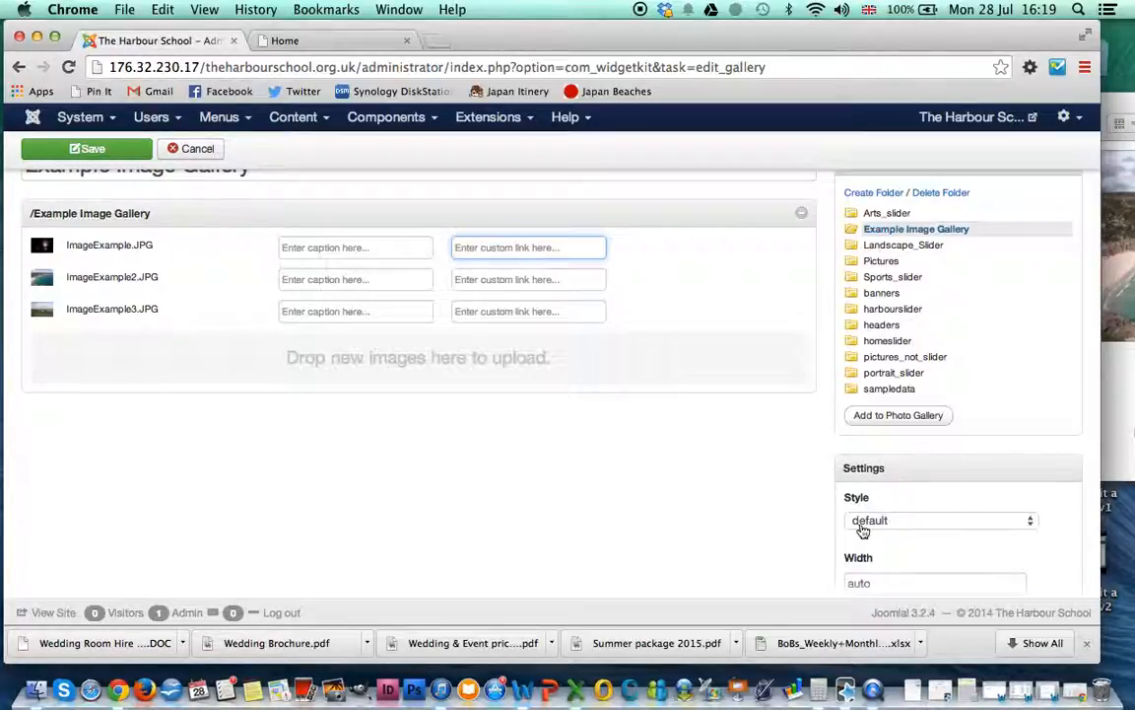
scroll(704, 426, up, 3)
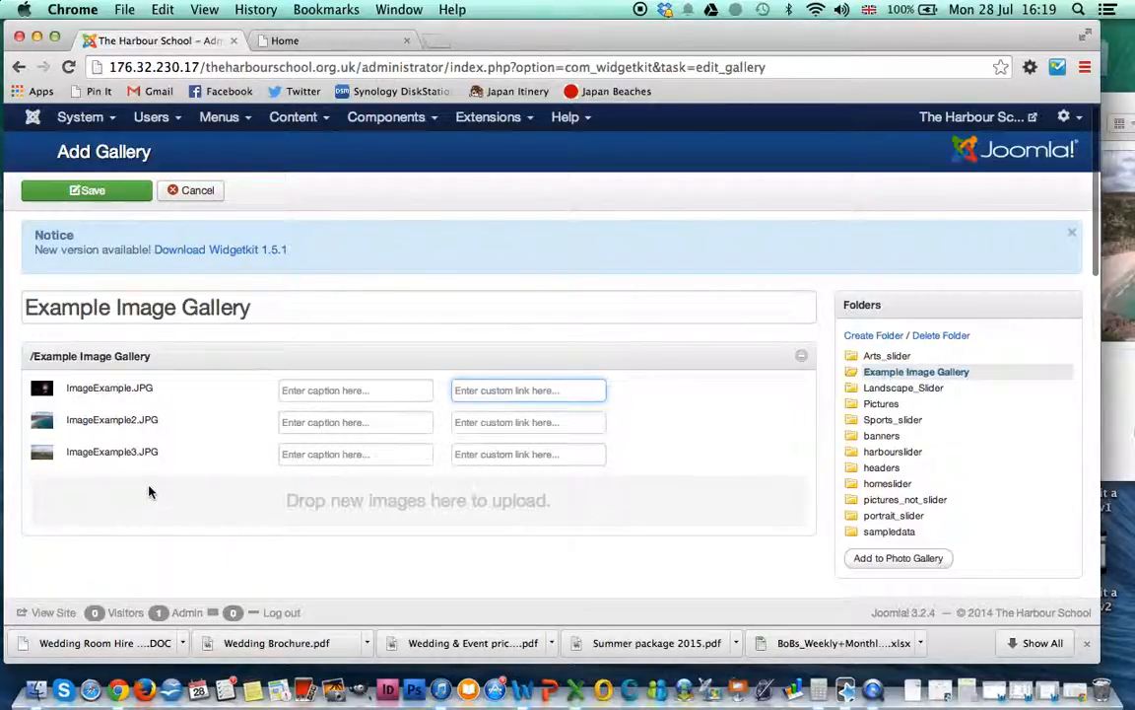
click(92, 190)
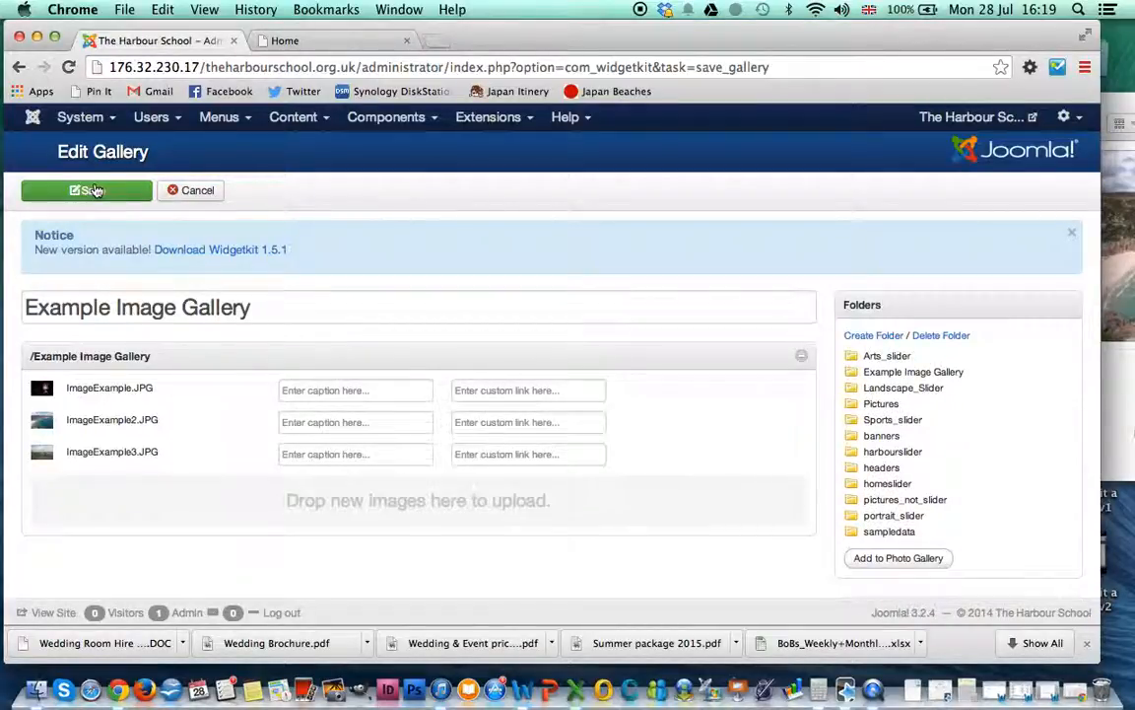
click(197, 192)
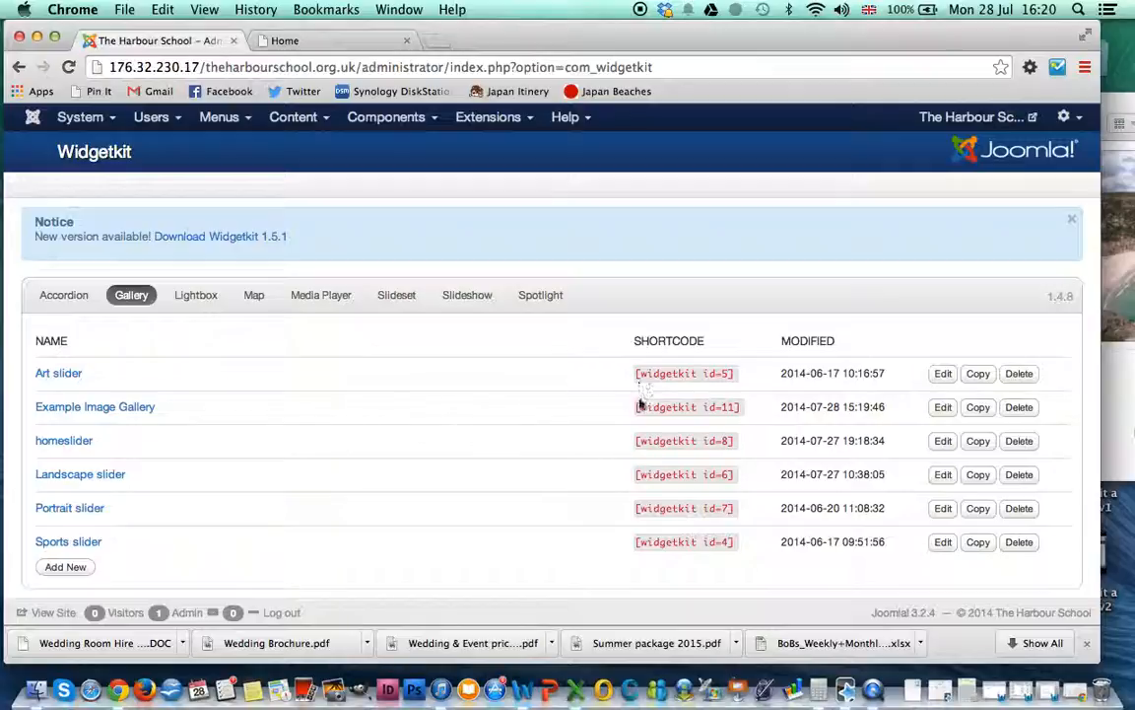
Step: Copy the Example Image Gallery's [widgetkit id=11] shortcode to the clipboard
drag(635, 406, 744, 414)
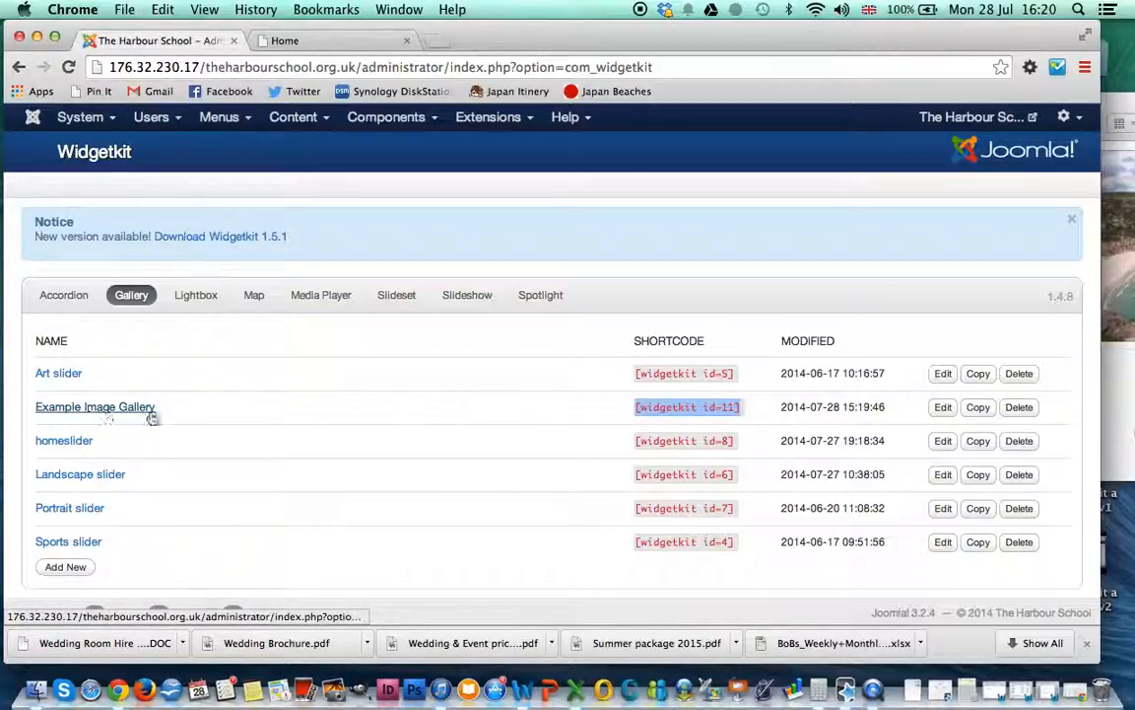
right_click(722, 406)
click(739, 412)
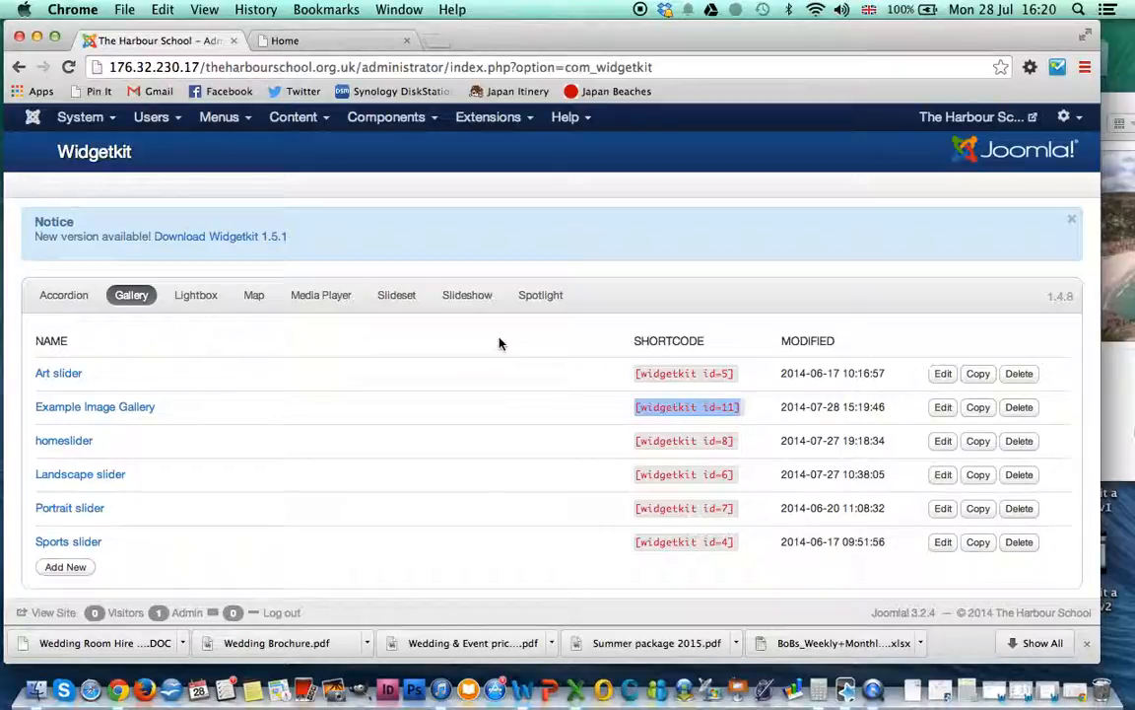
click(436, 124)
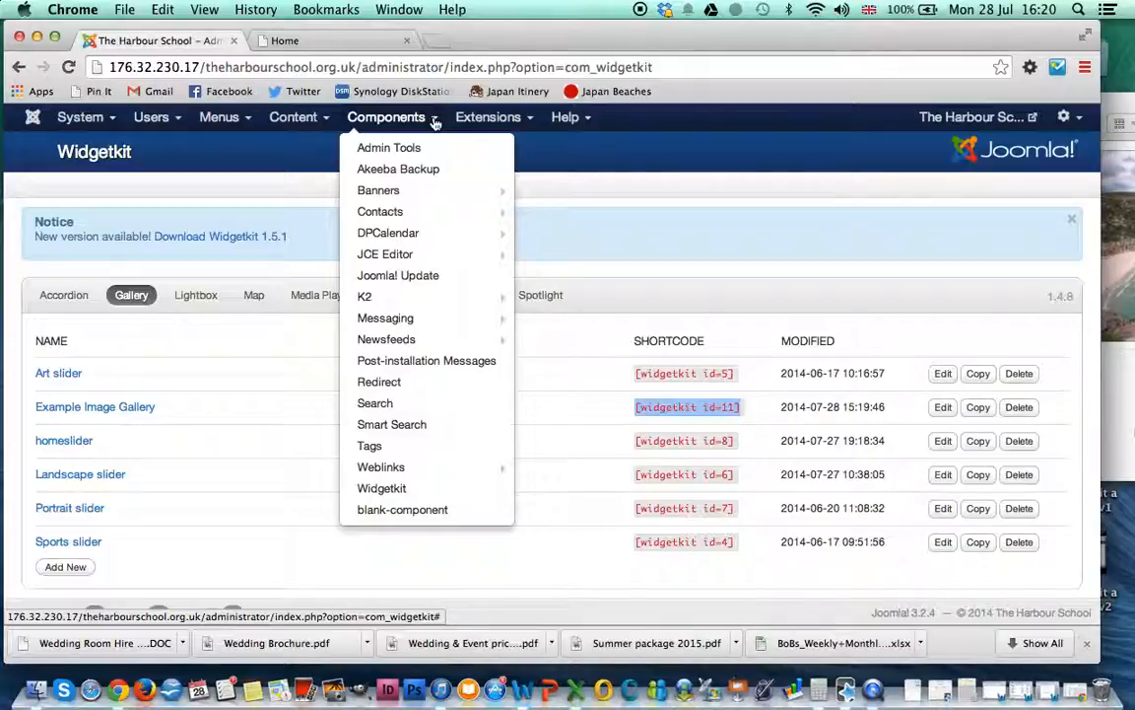
Step: Go to Components > K2 > Items and open the Sports Facilities item for editing
mouse_move(463, 296)
mouse_move(395, 299)
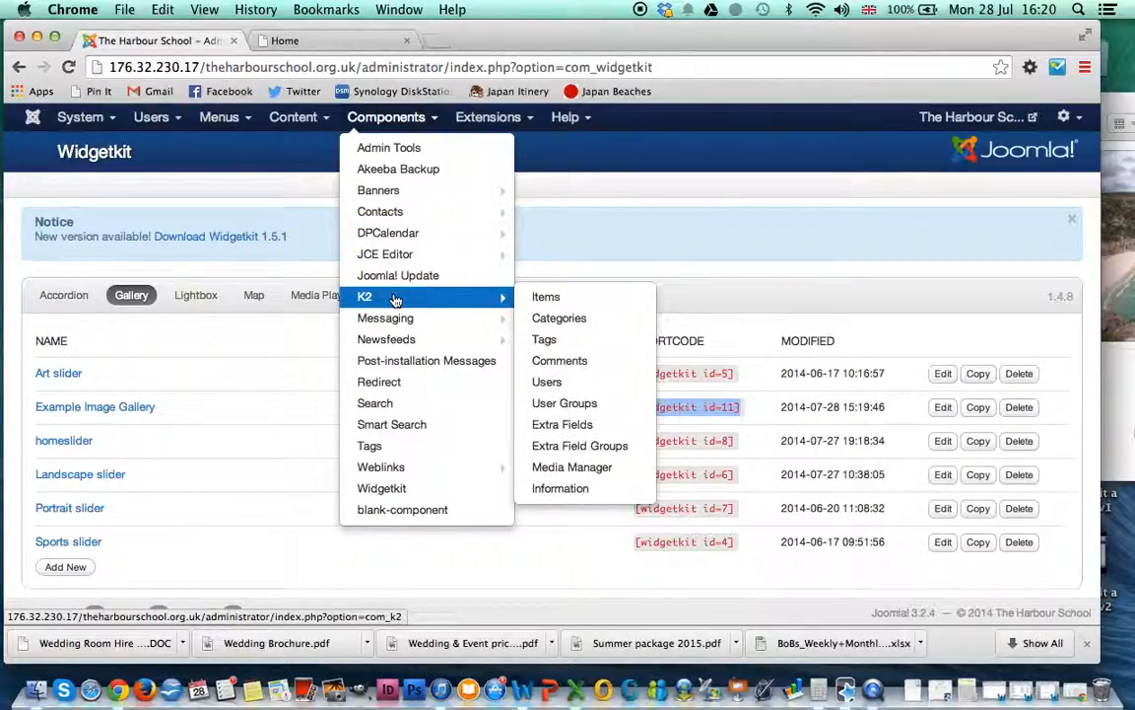
click(544, 296)
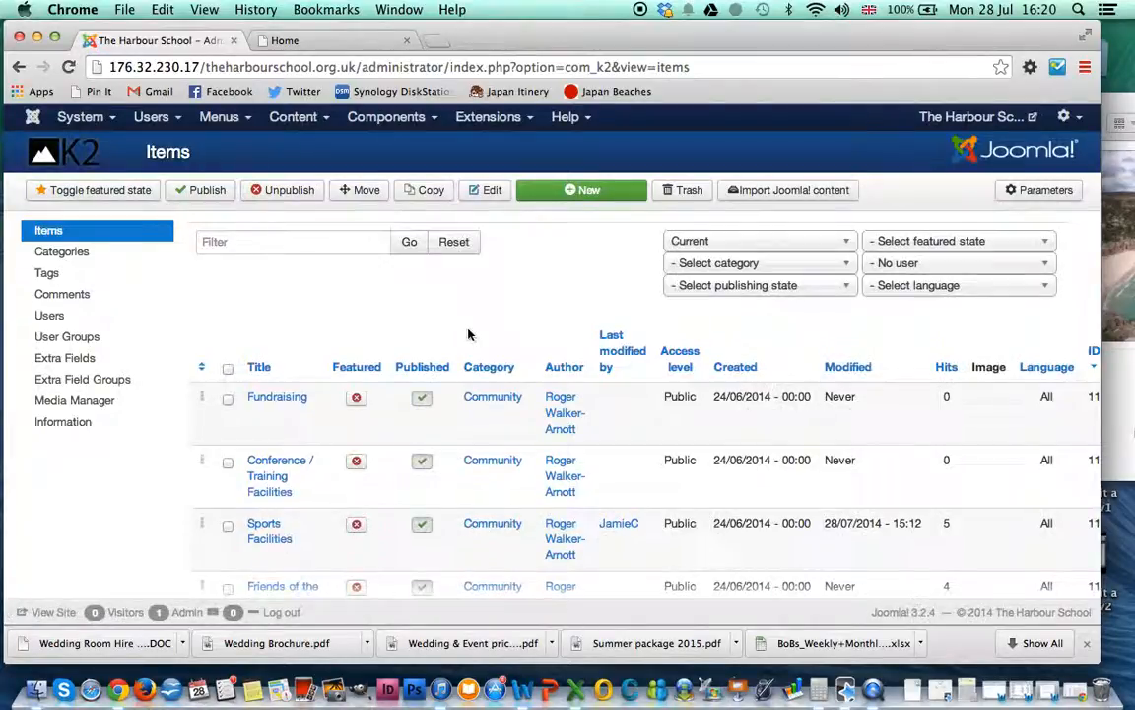
scroll(360, 504, down, 5)
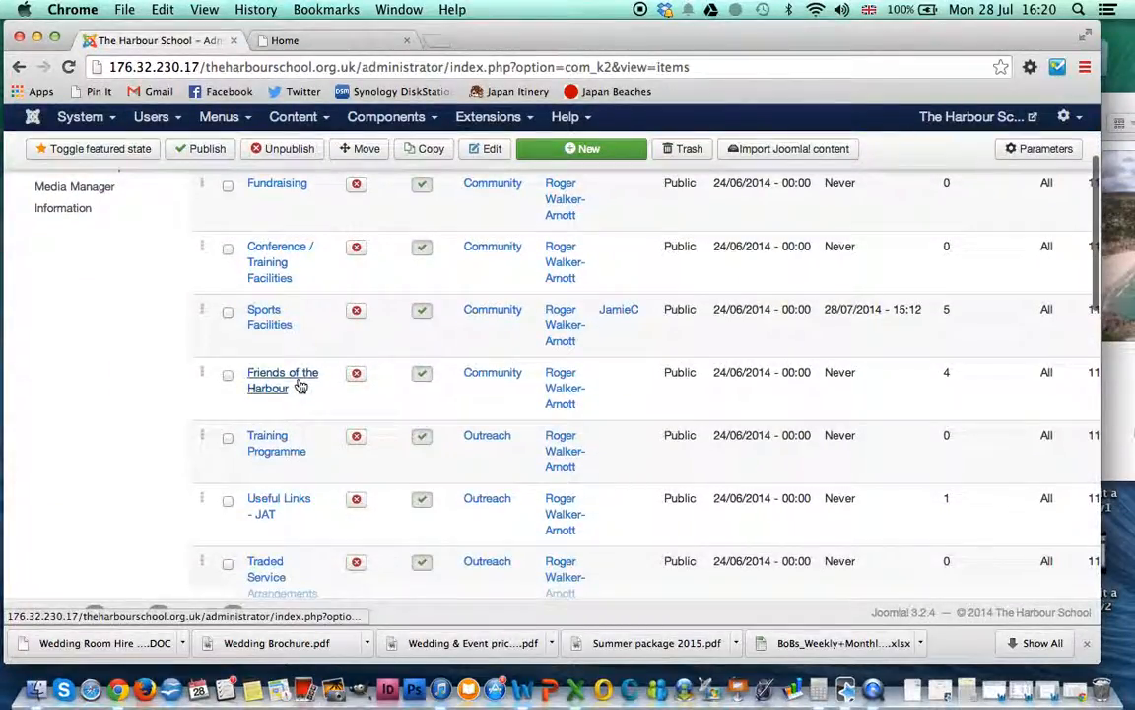
scroll(299, 384, up, 2)
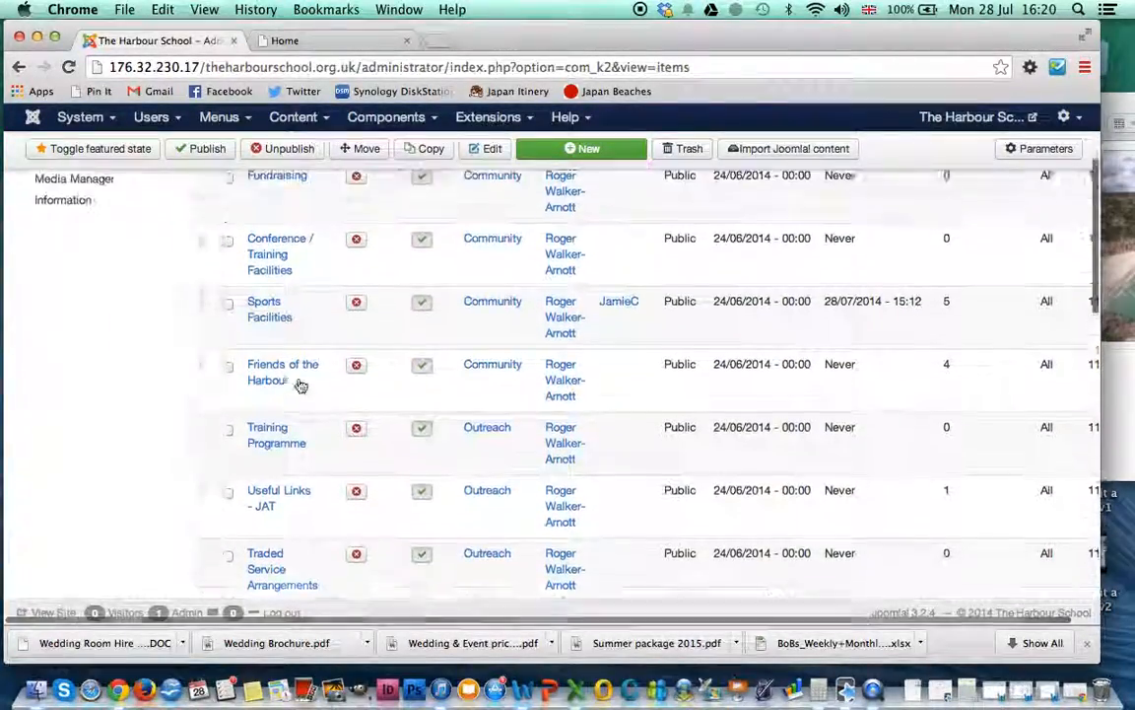
scroll(299, 384, up, 1)
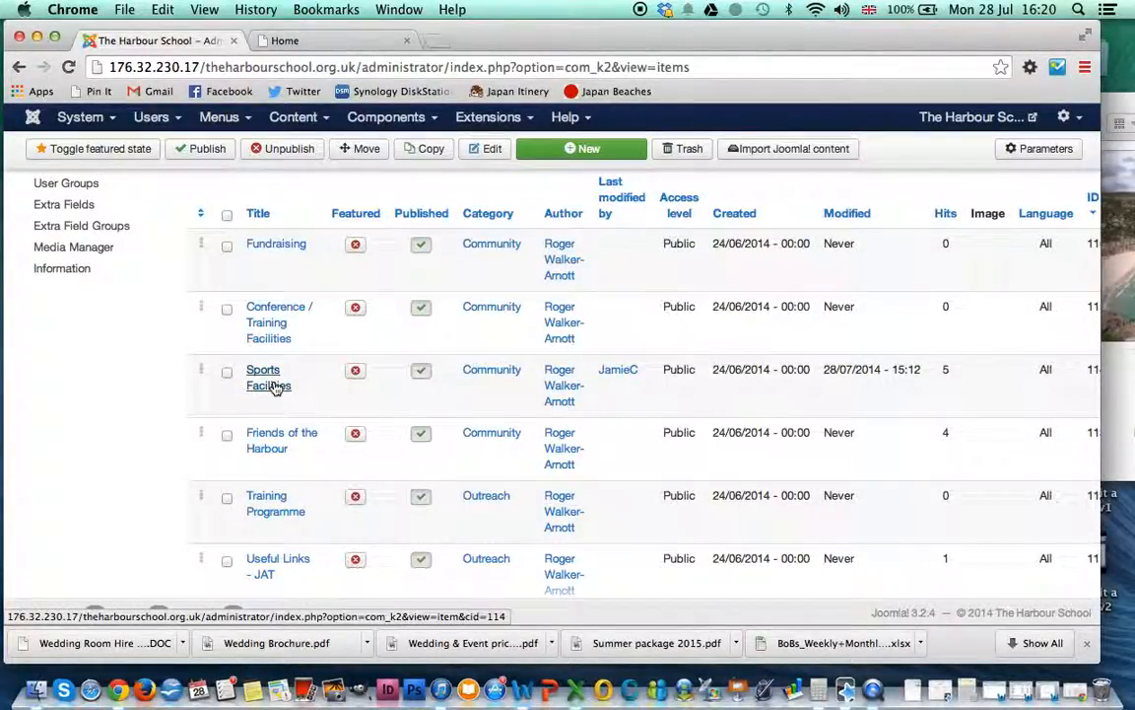
click(276, 386)
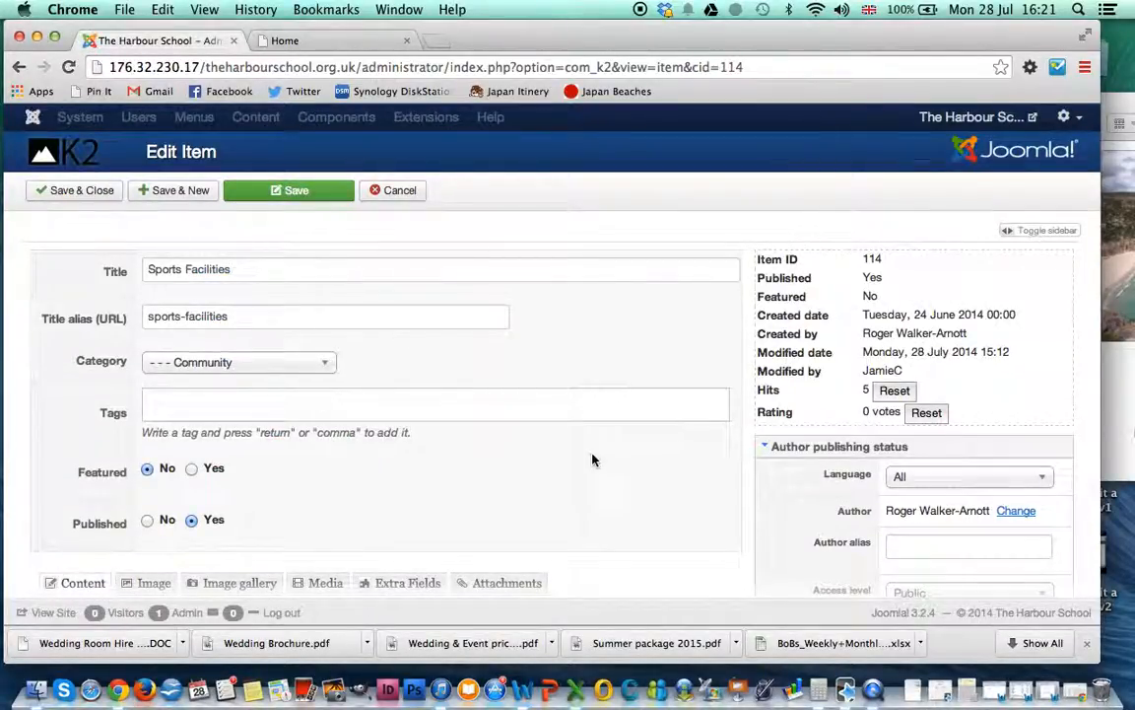
Step: Paste [widgetkit id=11] on its own new line above the item's first paragraph
scroll(591, 459, down, 5)
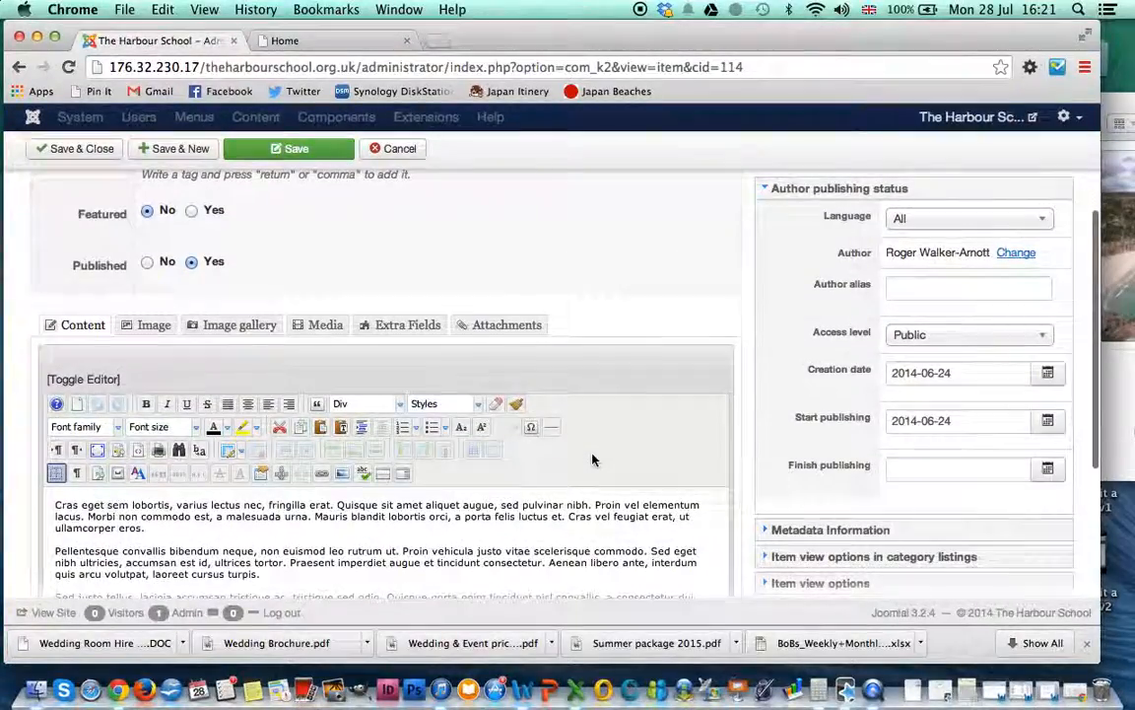
scroll(592, 460, down, 3)
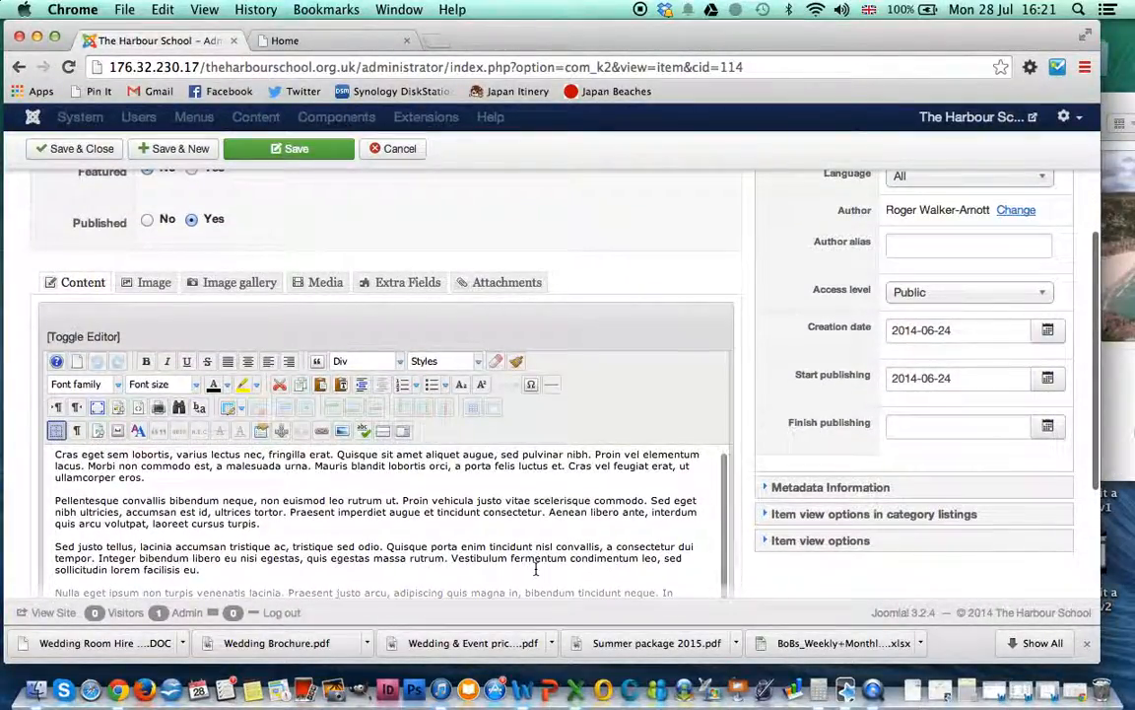
scroll(264, 507, down, 5)
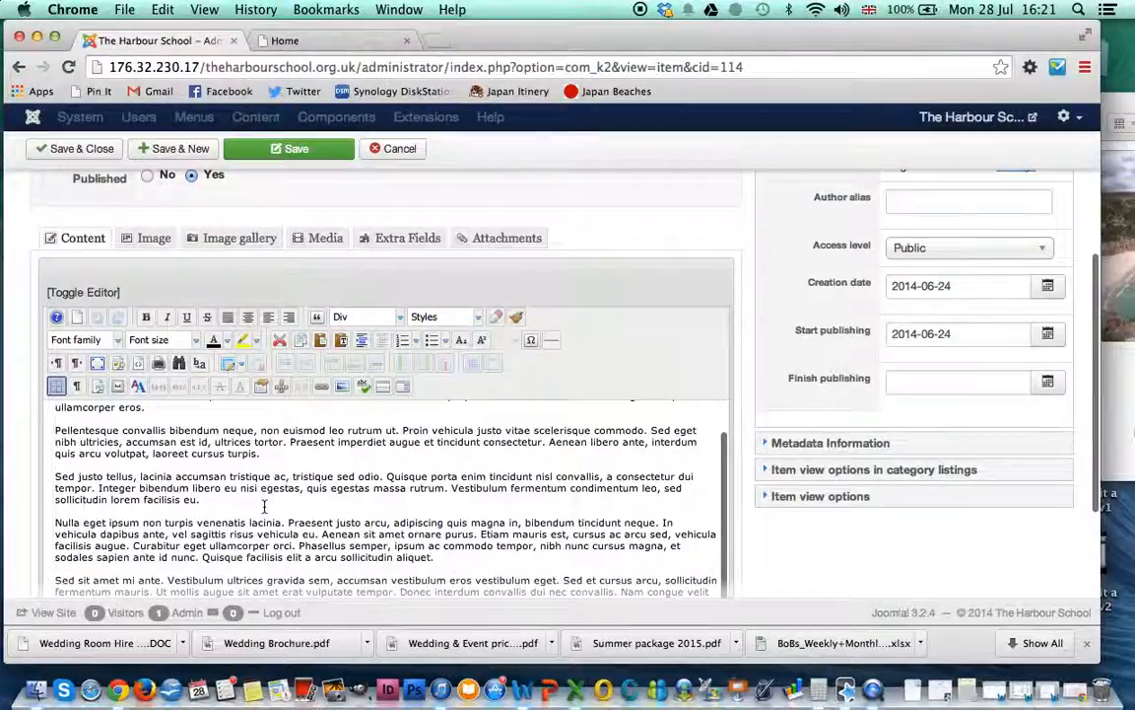
scroll(264, 506, up, 5)
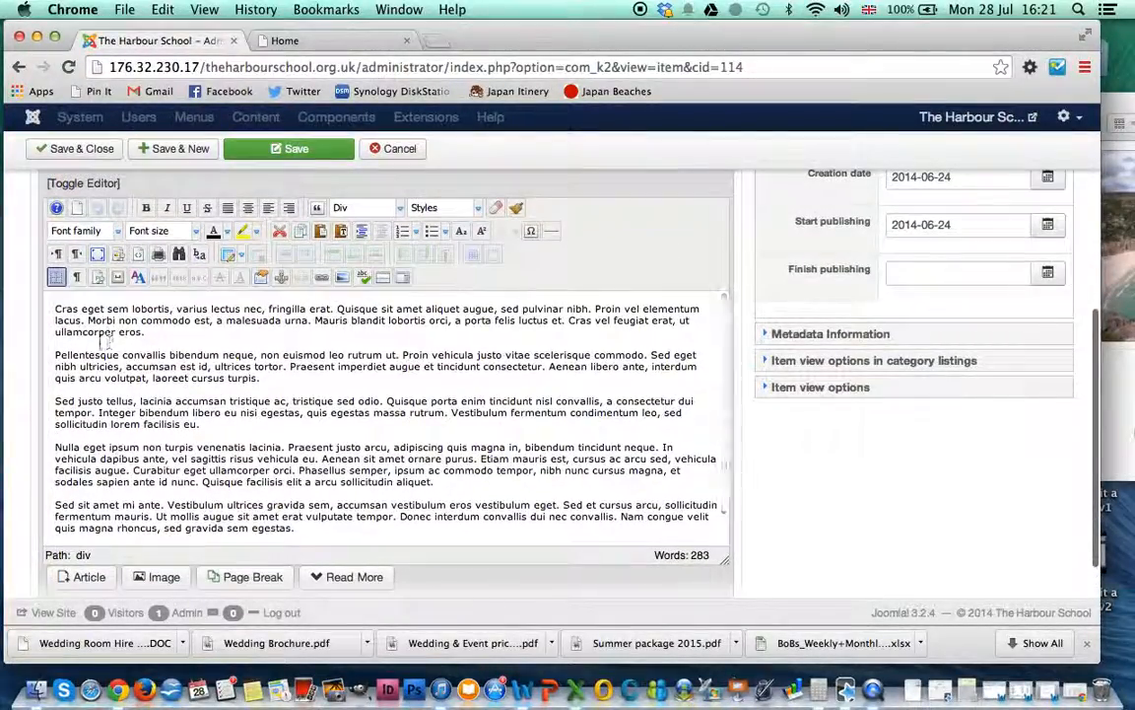
click(55, 308)
key(Return)
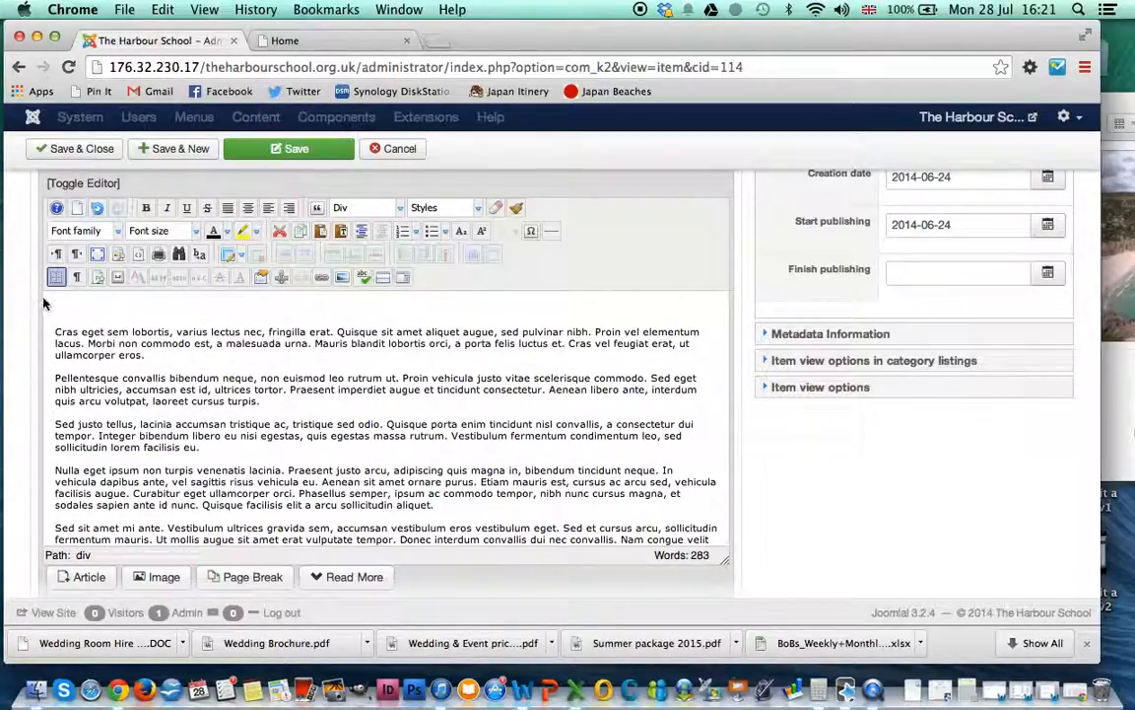
right_click(77, 302)
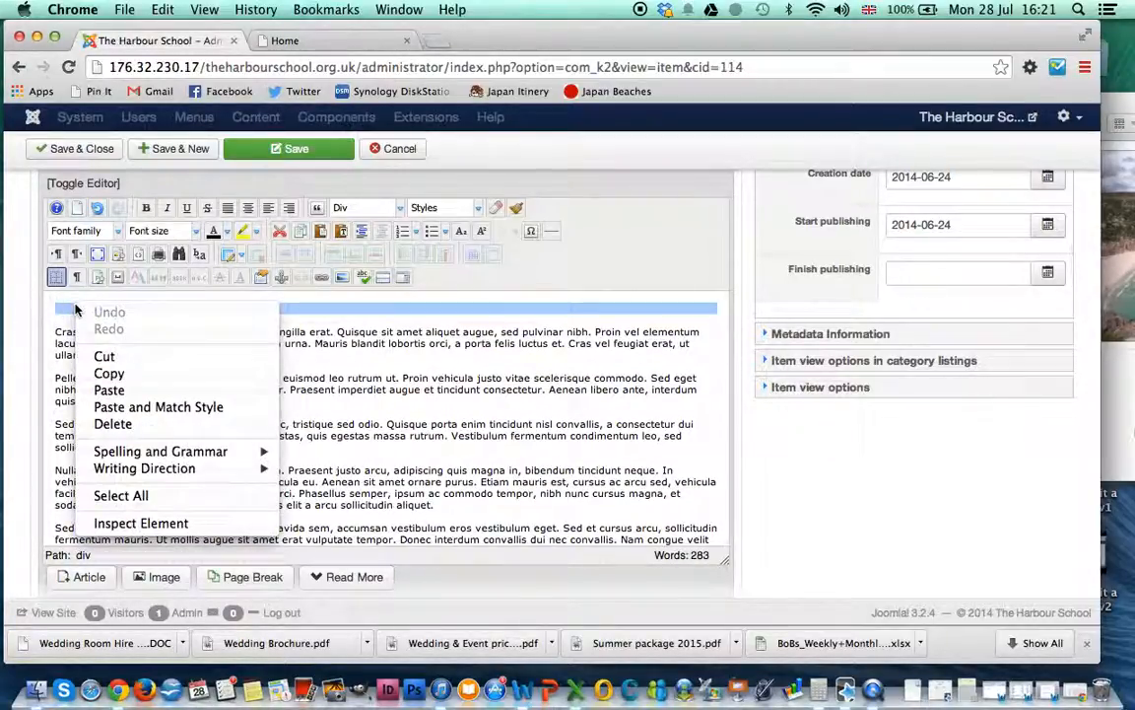
click(107, 389)
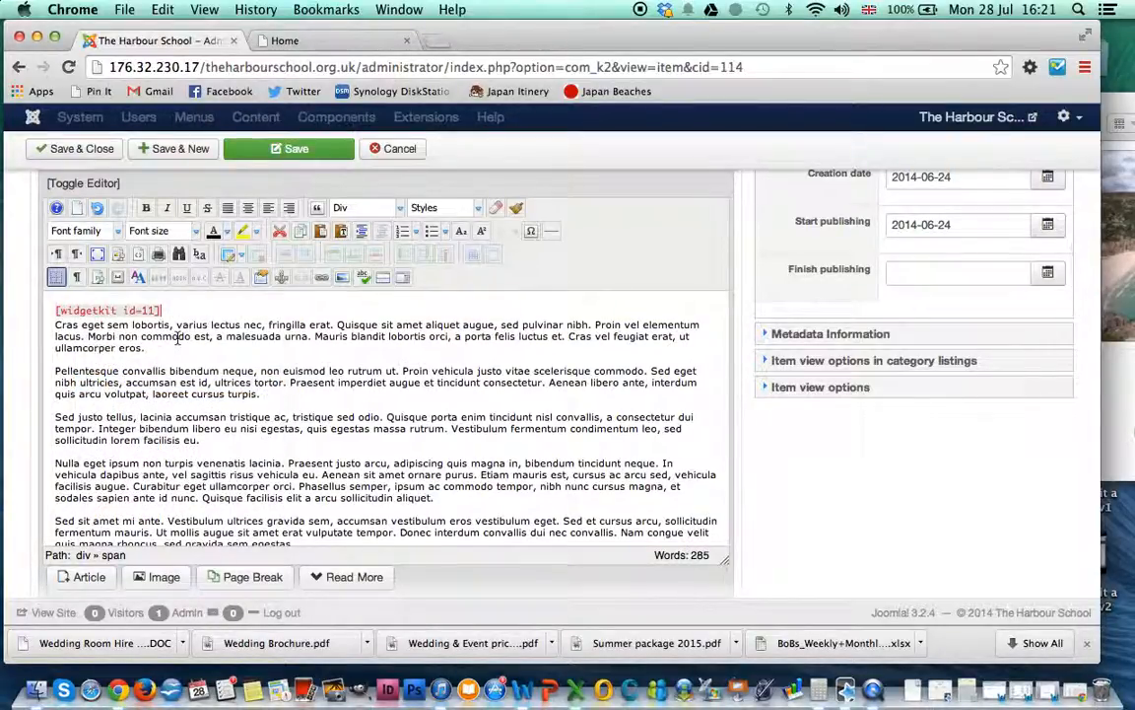
key(Return)
key(Return)
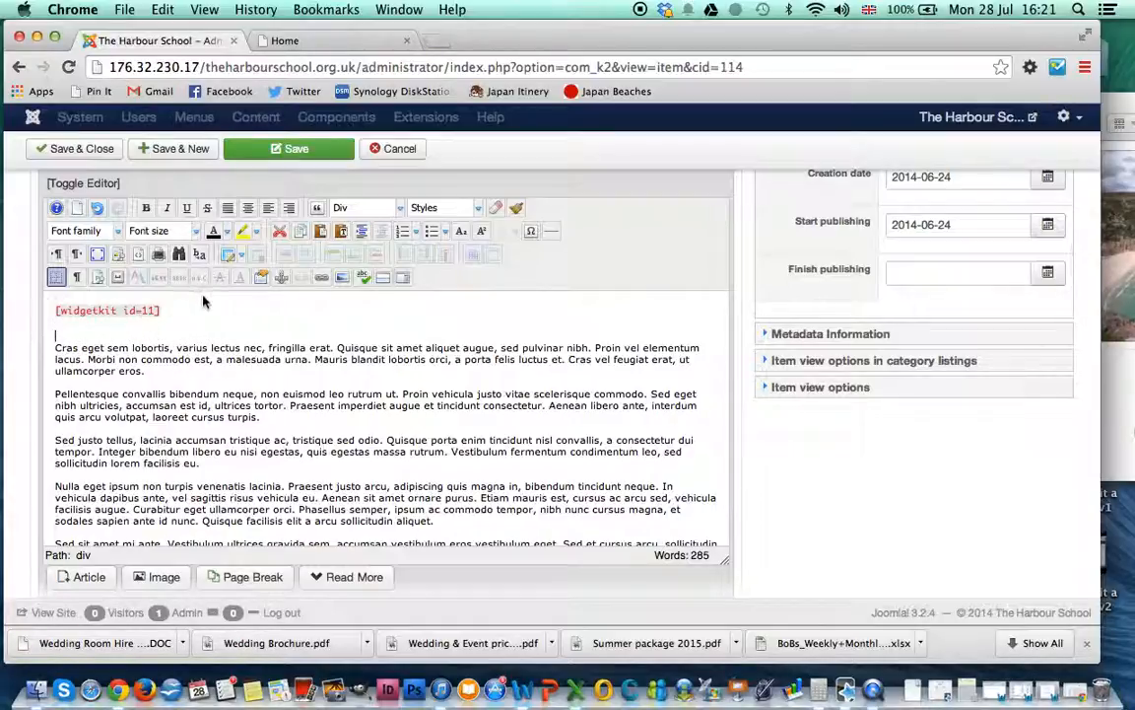
Step: Save the Sports Facilities item and switch to the tab showing the live school site
click(283, 150)
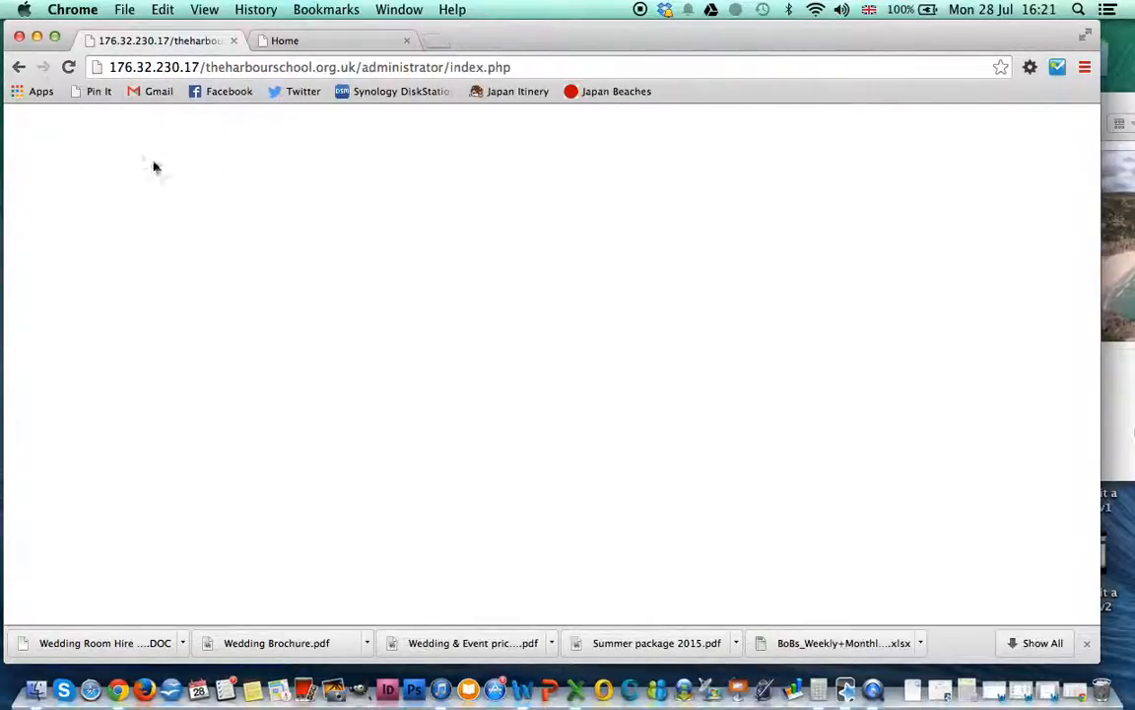
click(17, 71)
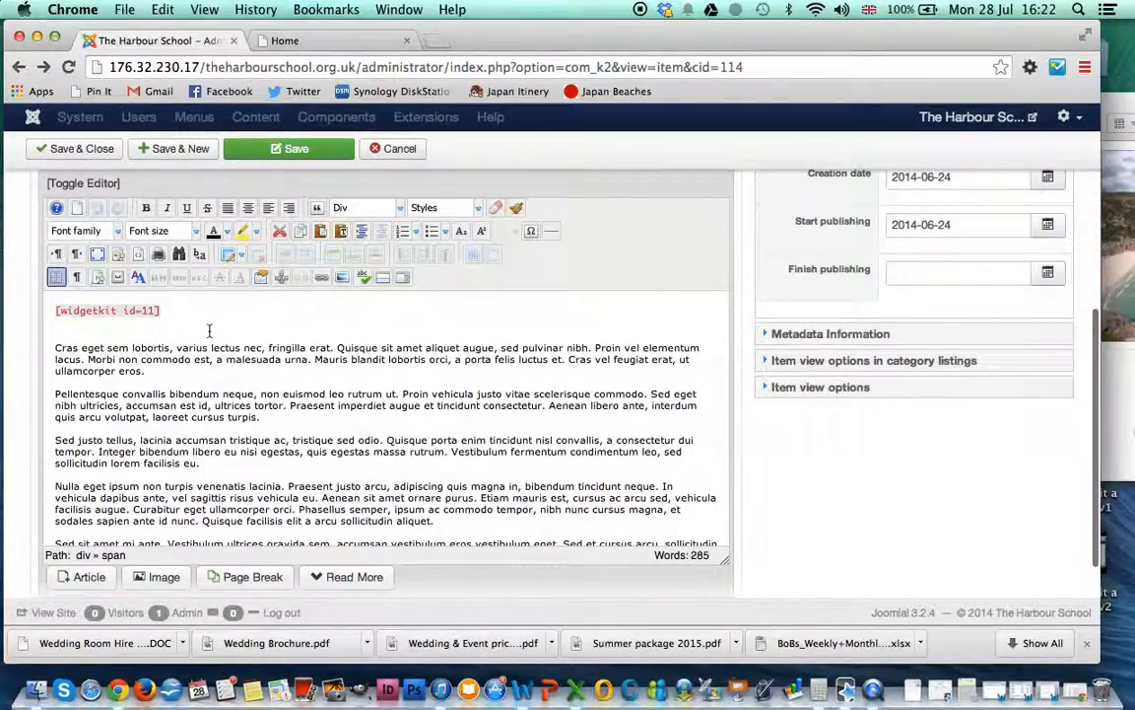
click(292, 46)
mouse_move(837, 313)
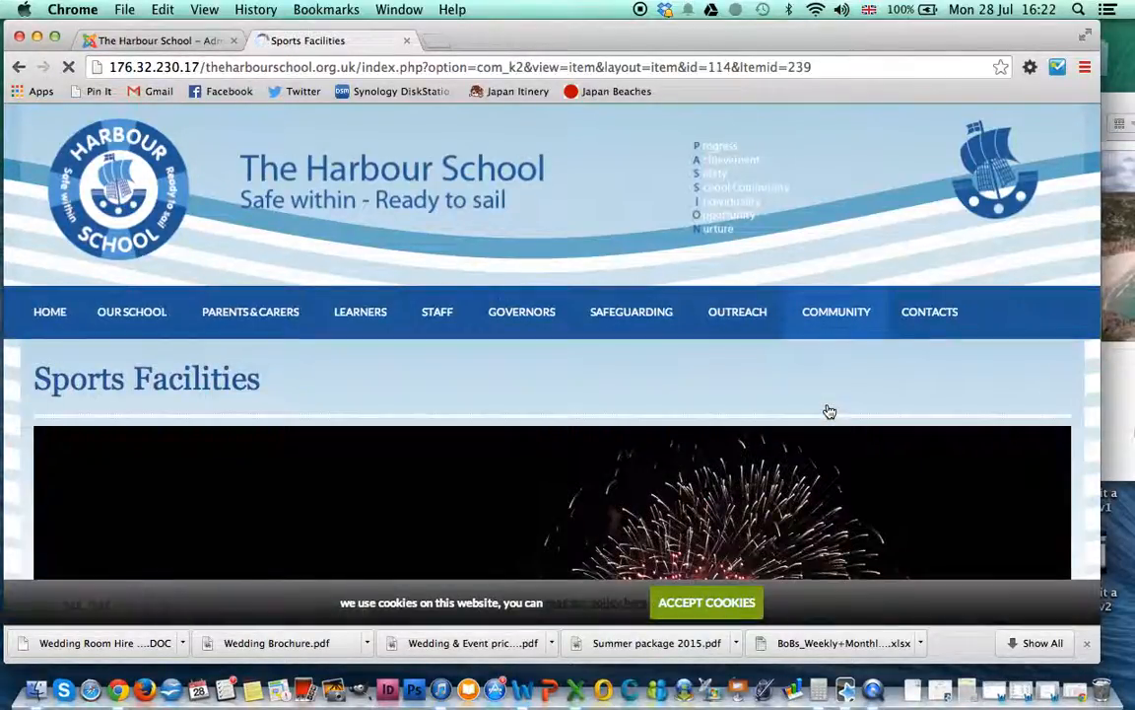
Step: Scroll to the Sports Facilities slideshow and advance it three images forward
scroll(776, 434, down, 10)
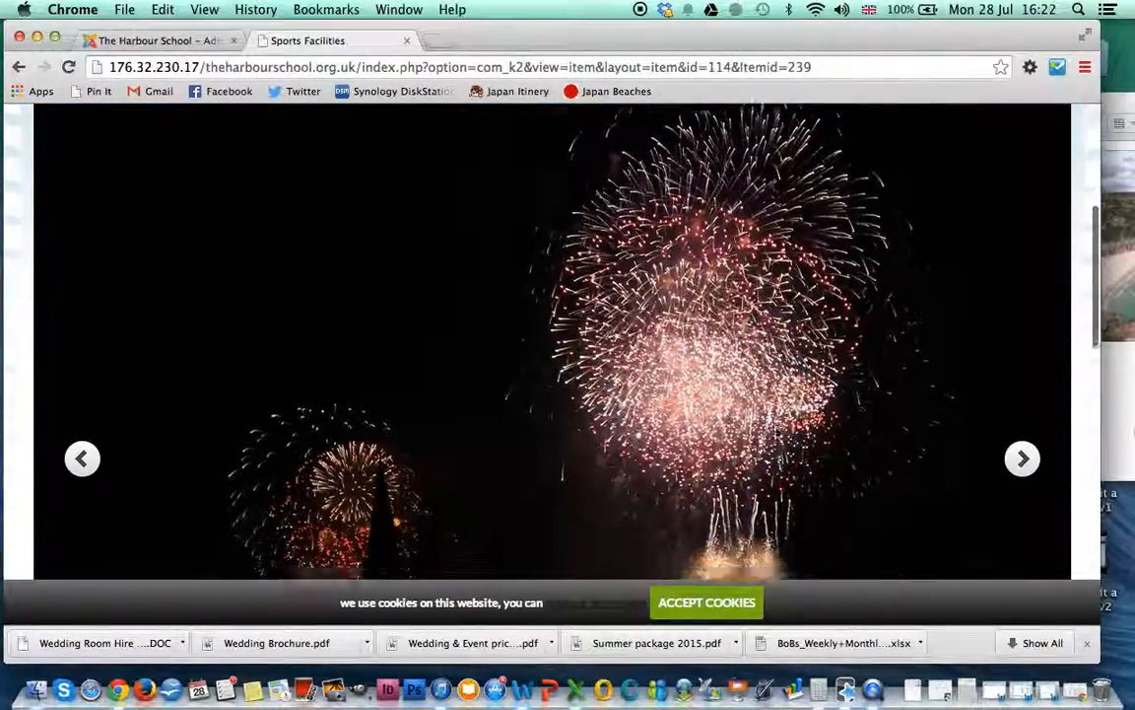
scroll(777, 433, down, 6)
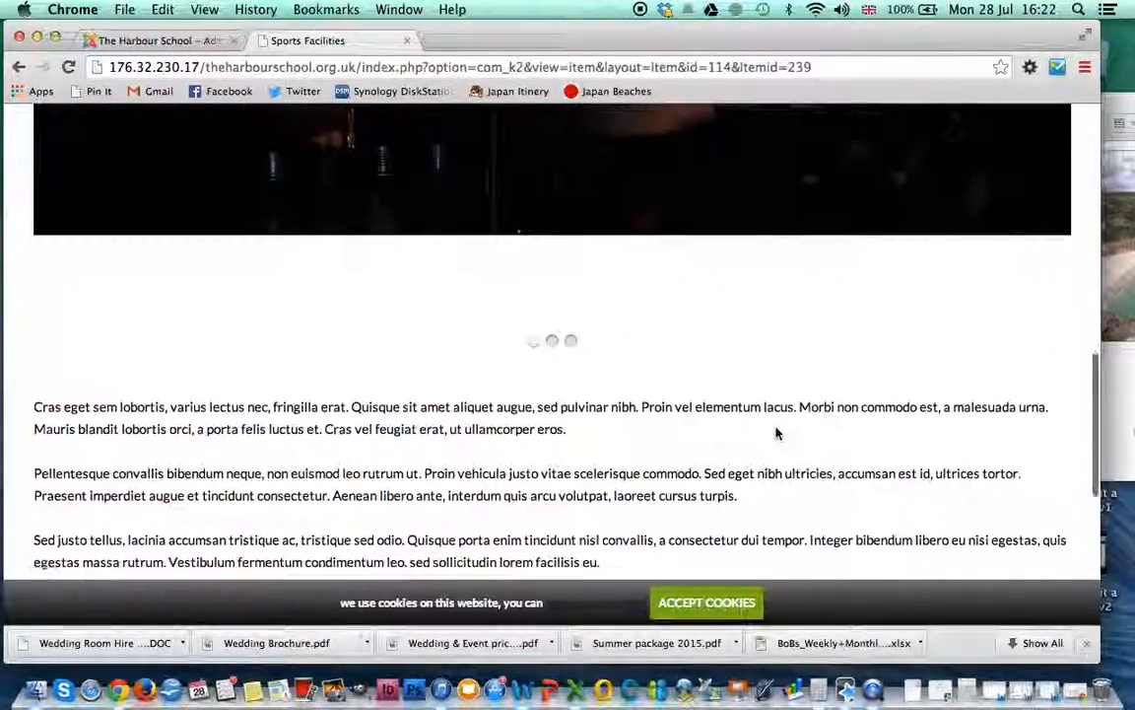
scroll(777, 434, up, 8)
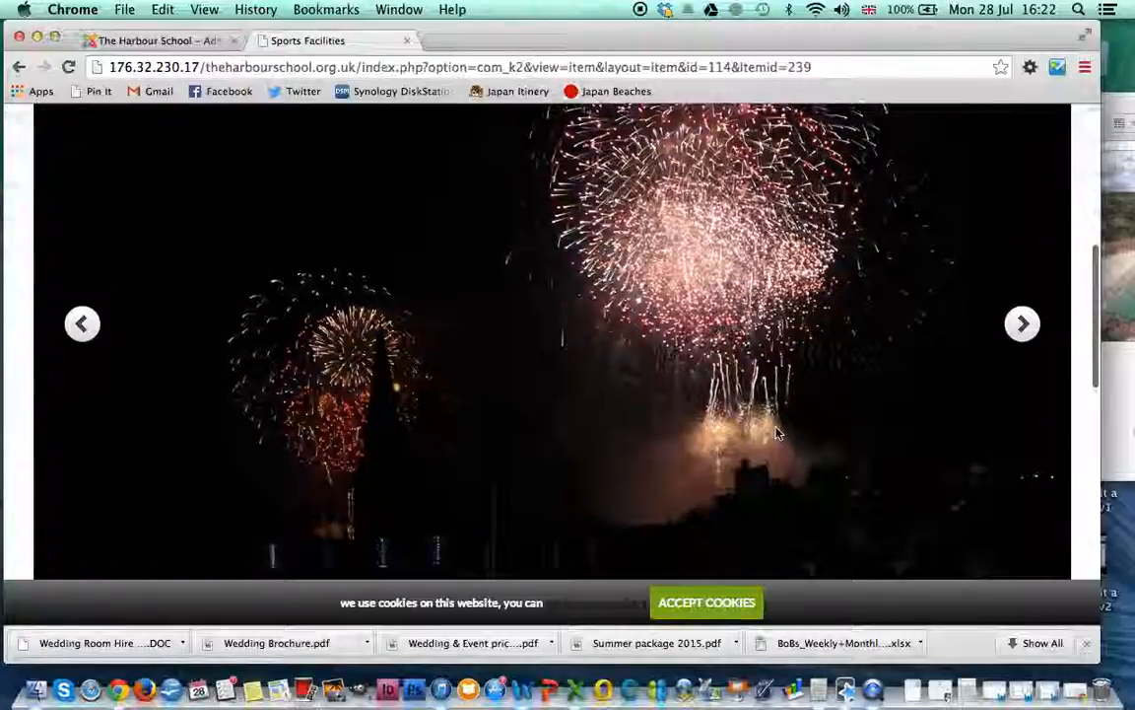
scroll(776, 434, up, 2)
scroll(777, 434, down, 2)
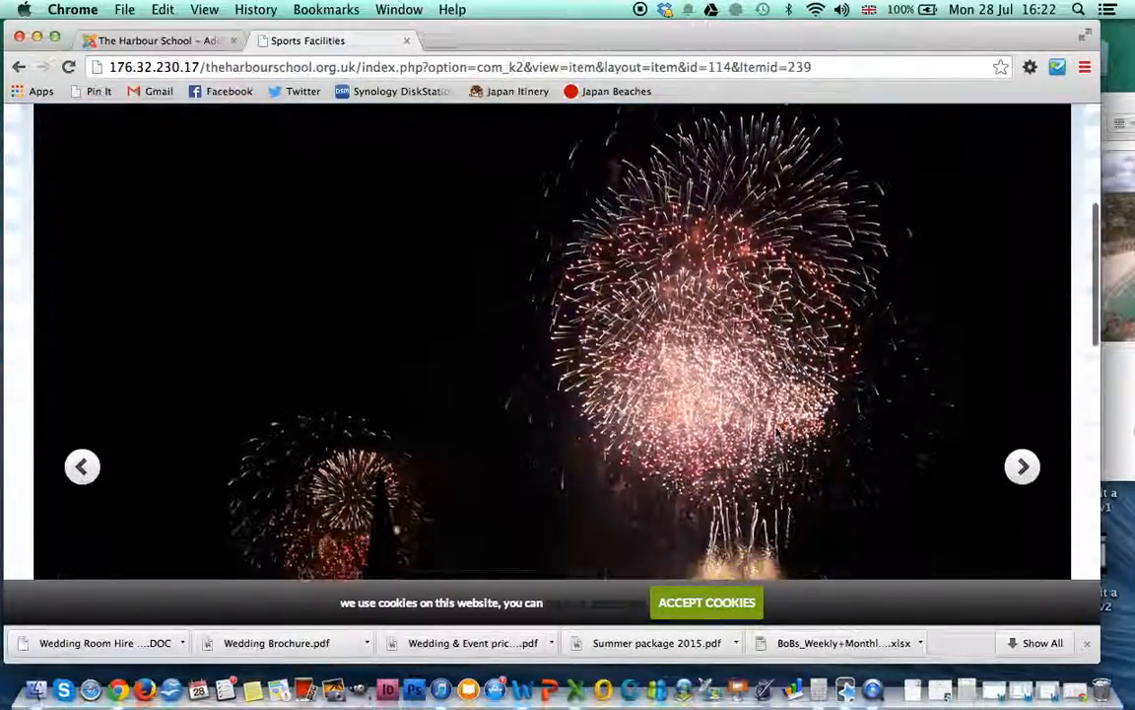
scroll(948, 358, down, 1)
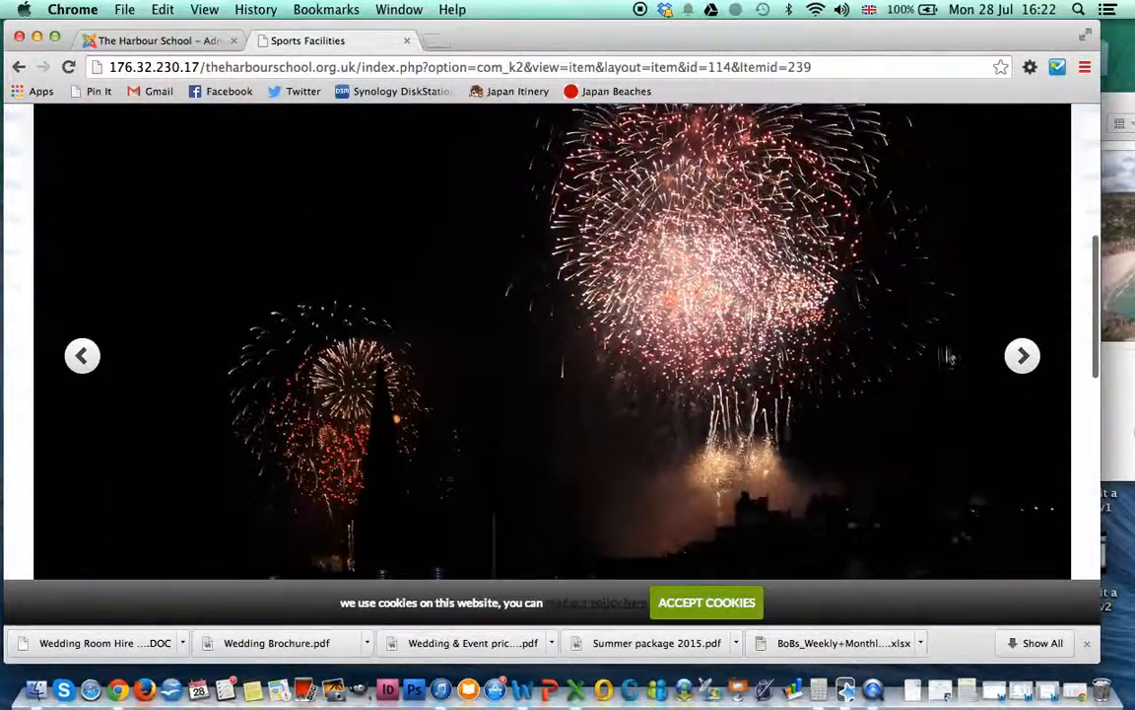
click(1022, 355)
click(1022, 356)
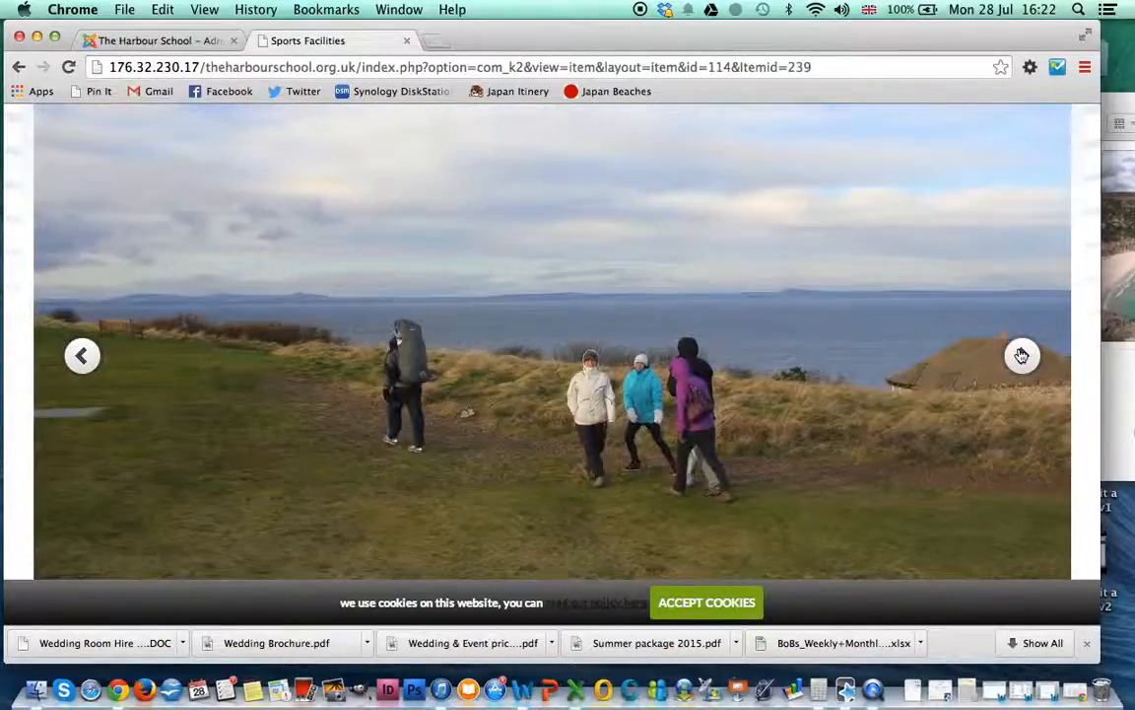
click(1022, 356)
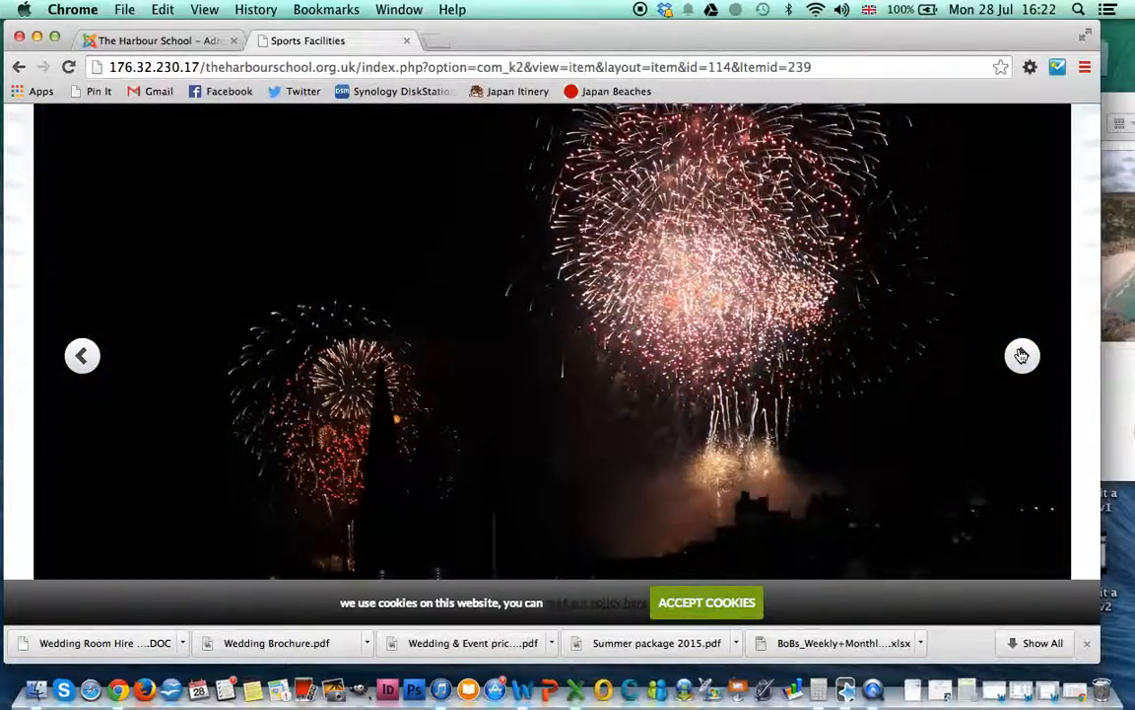